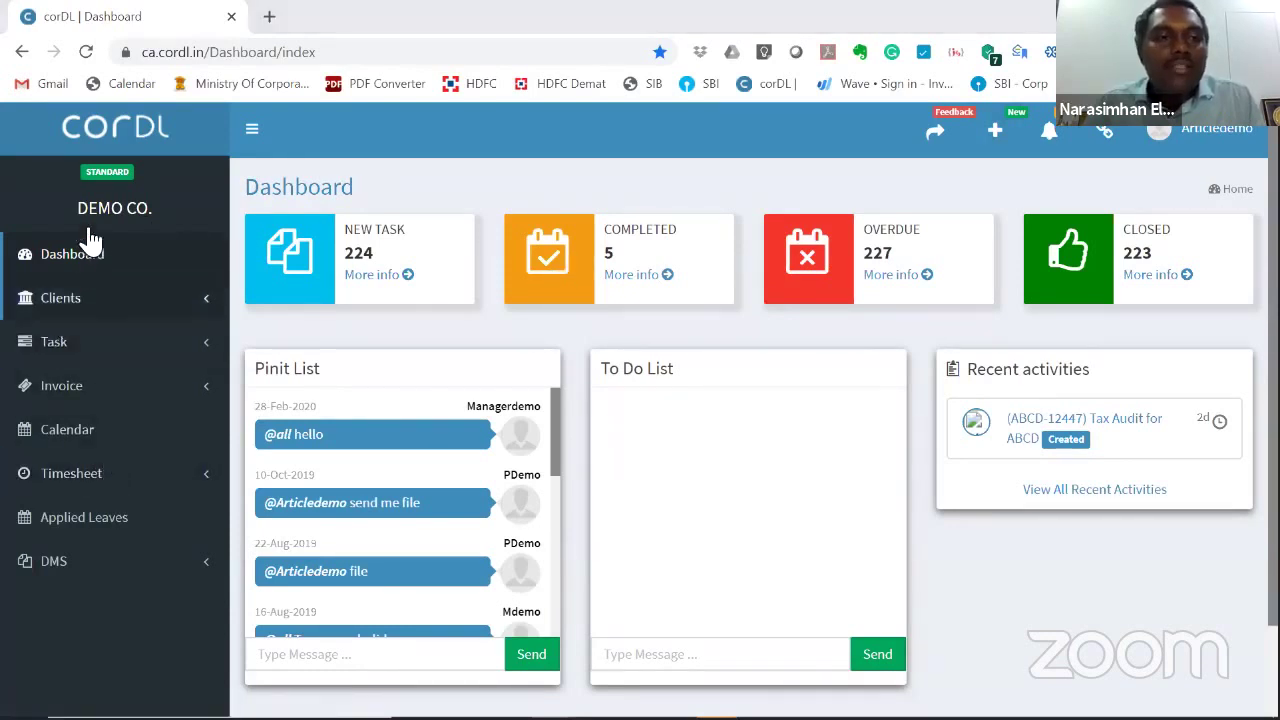
Open the Intelligent Timesheet list and start a new timesheet entry.
scroll(37, 474, "down", 1)
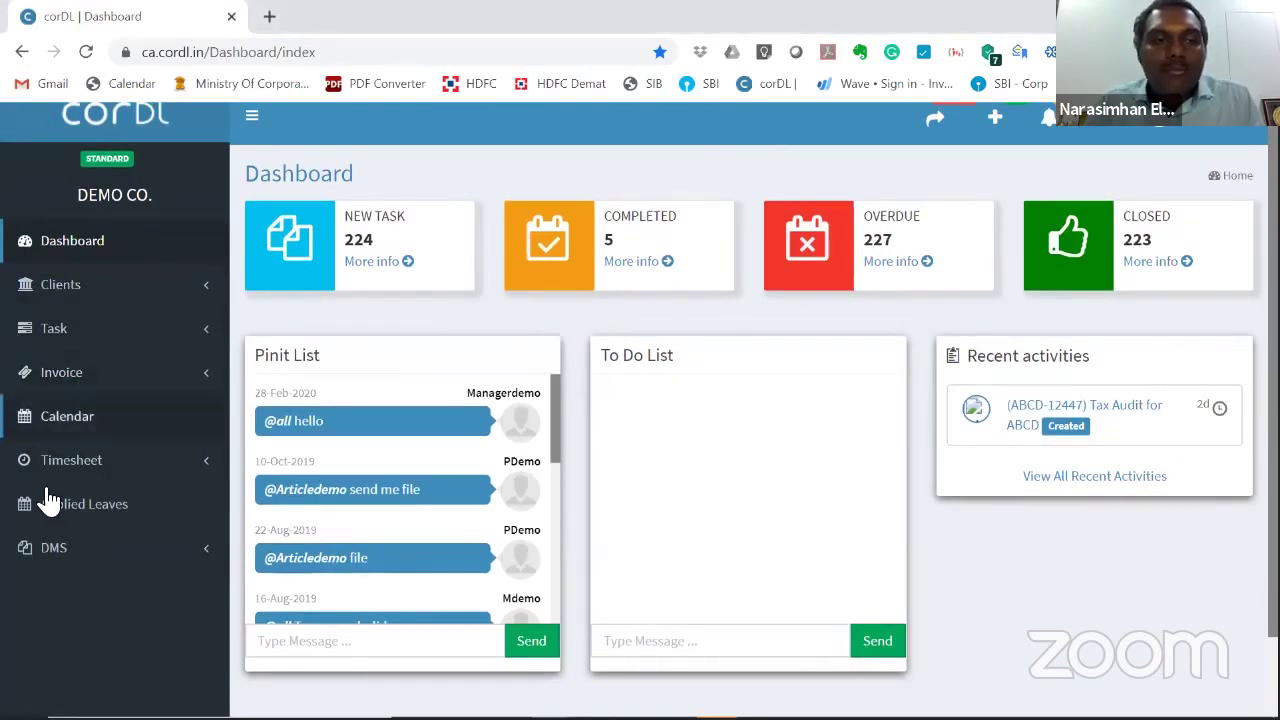
left_click(85, 468)
left_click(75, 490)
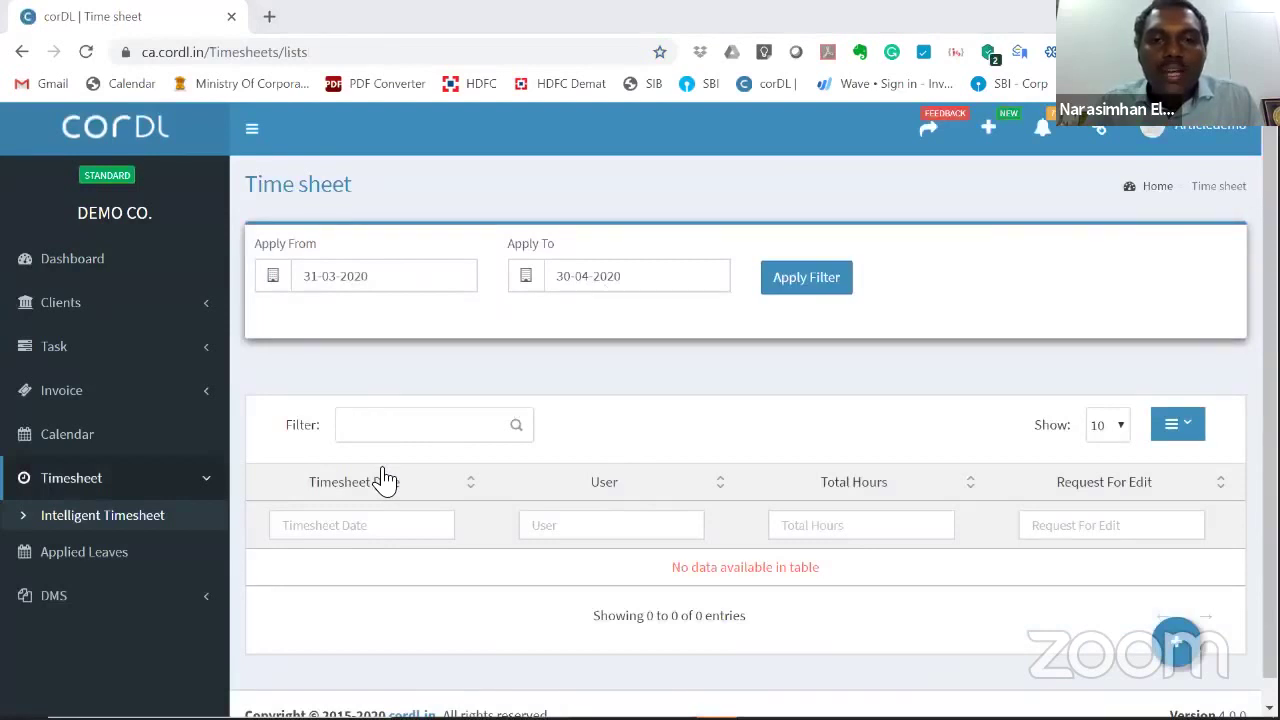
scroll(857, 354, "down", 1)
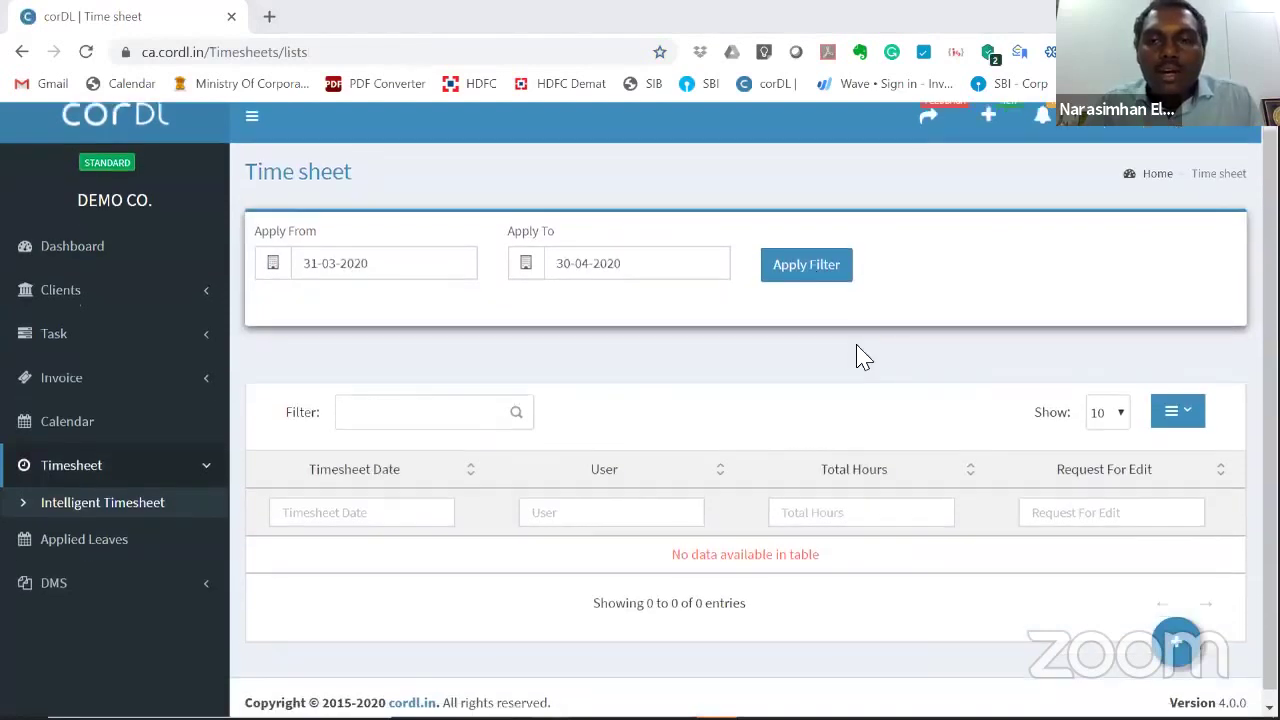
left_click(1176, 643)
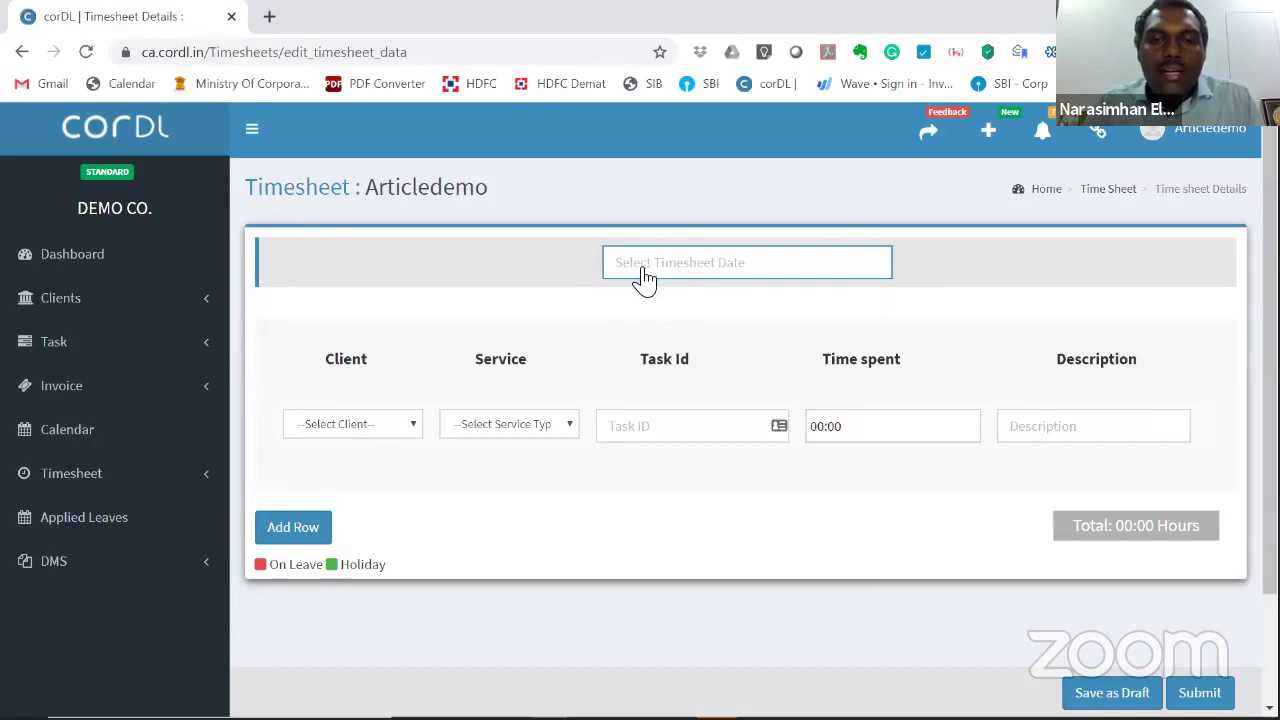
Fill the timesheet row with client Aaron Madhya Pradesh, service 04 GSTR 9C and 8:00 hours of time spent.
left_click(362, 424)
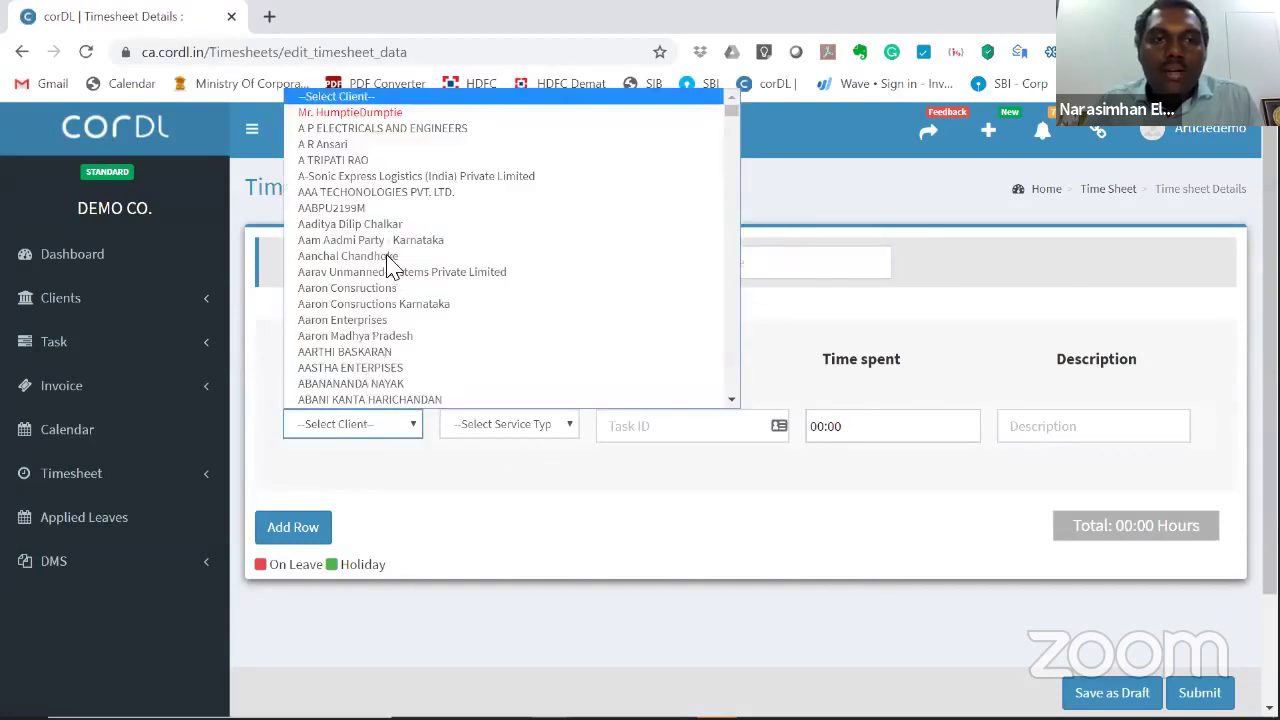
left_click(373, 337)
left_click(510, 430)
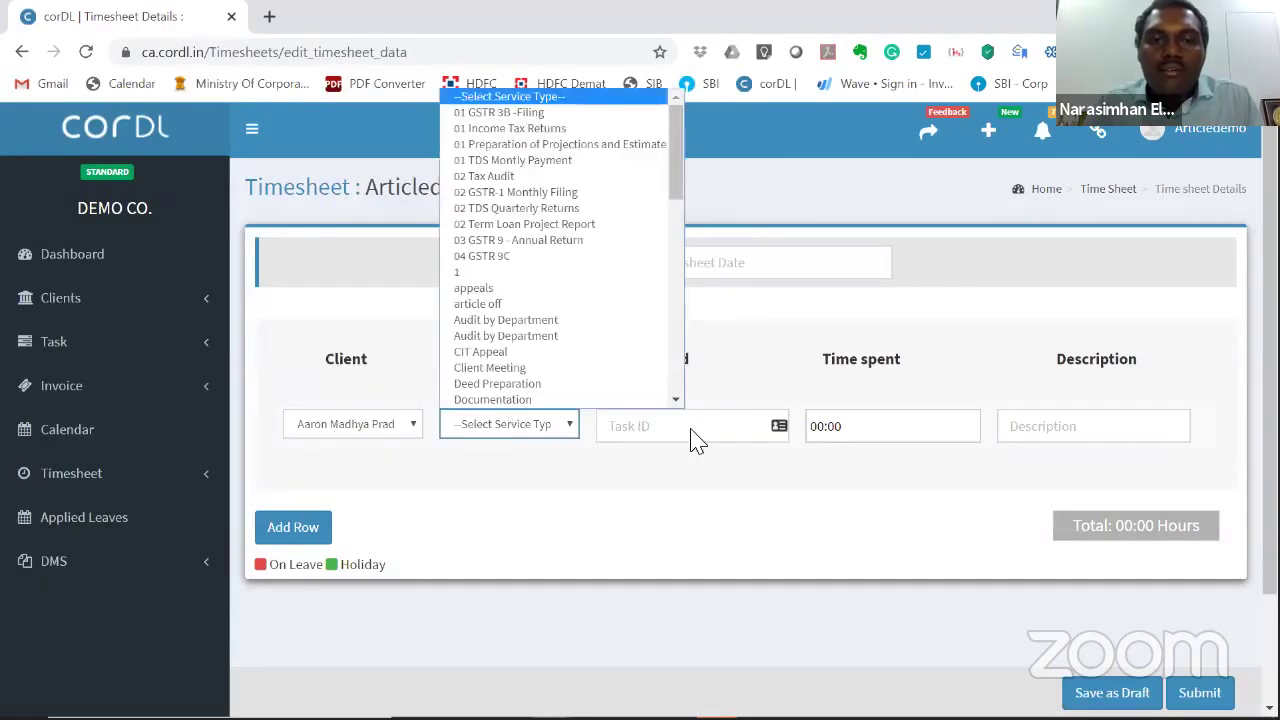
left_click(506, 256)
left_click(717, 441)
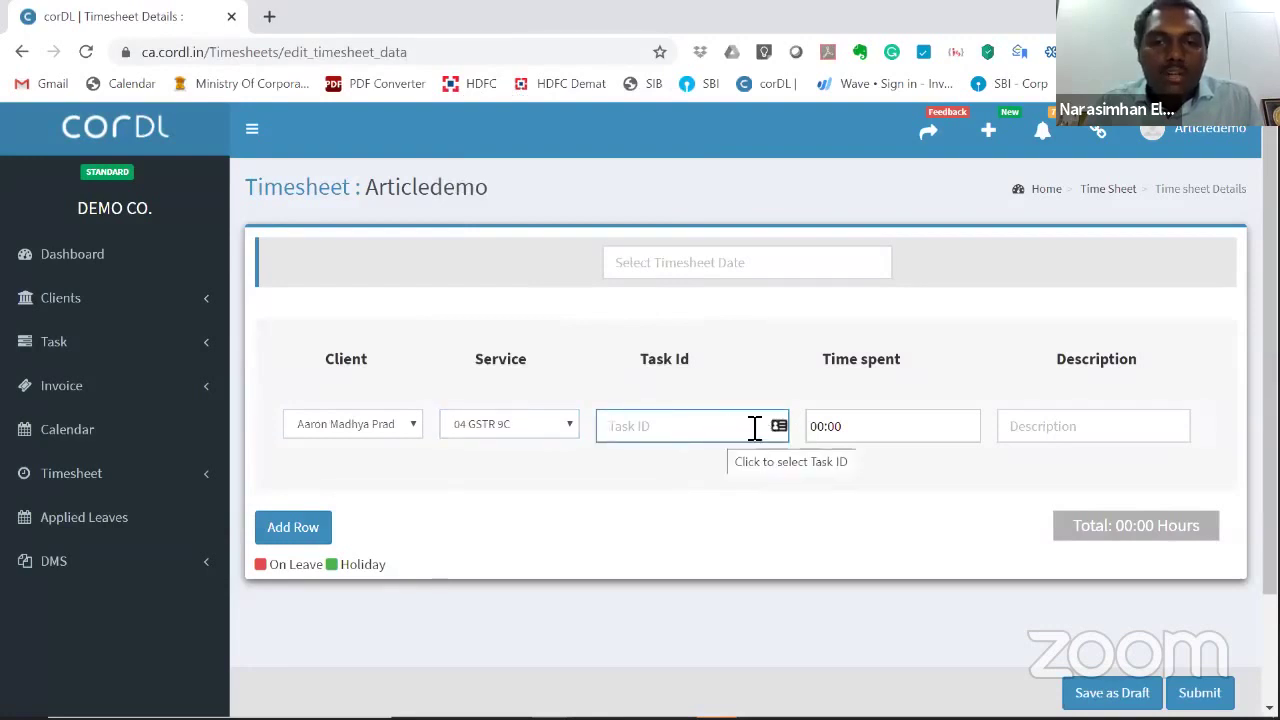
left_click(860, 429)
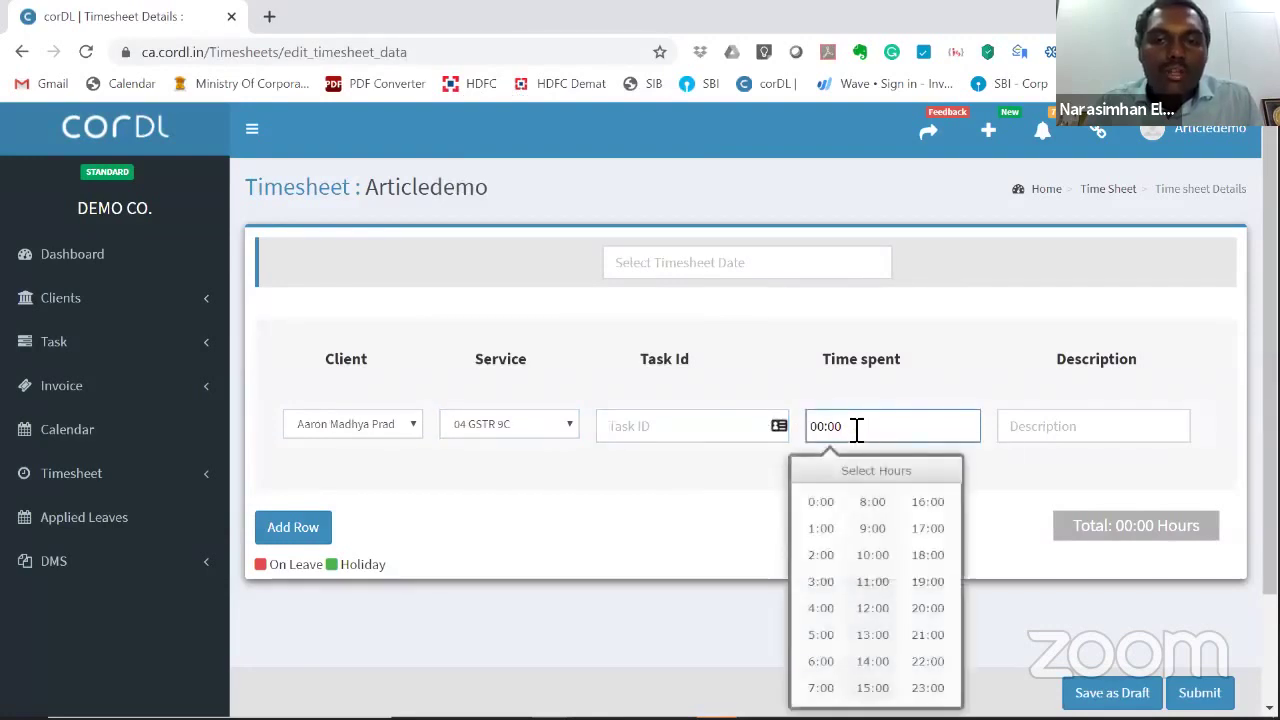
left_click(872, 501)
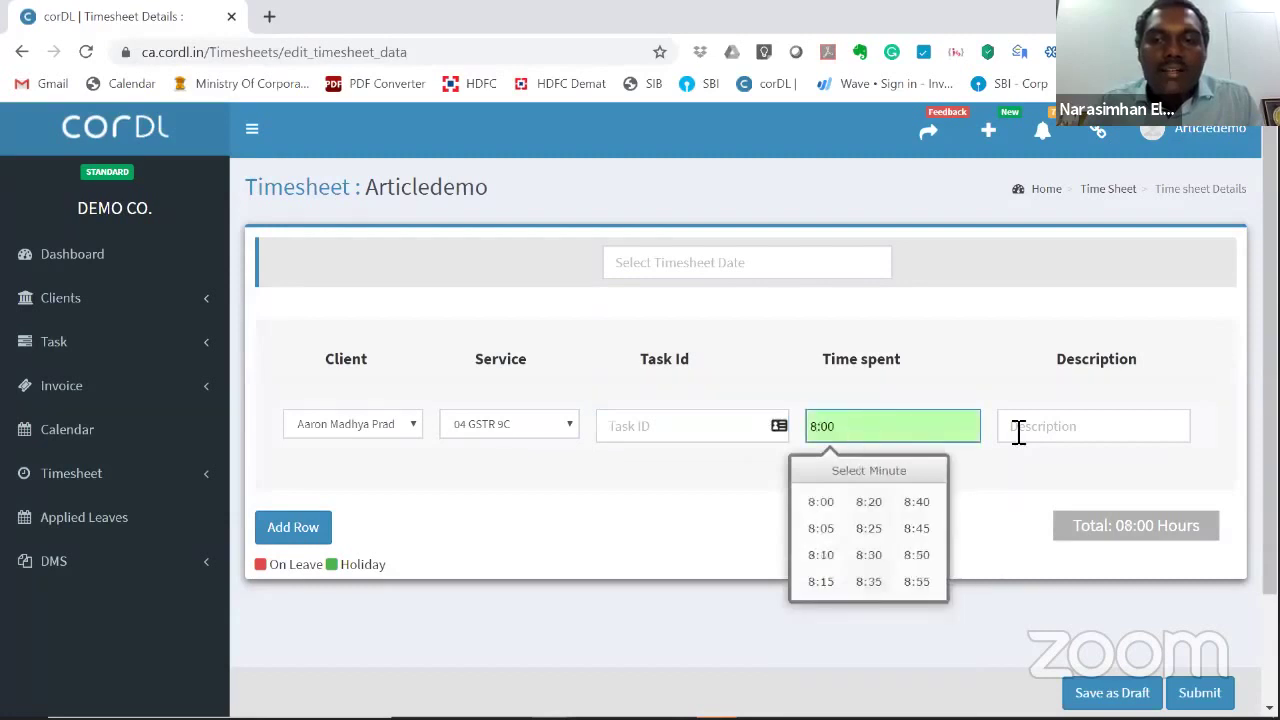
Enter "2A matching" as the description of the timesheet row.
left_click(1014, 431)
type("rec")
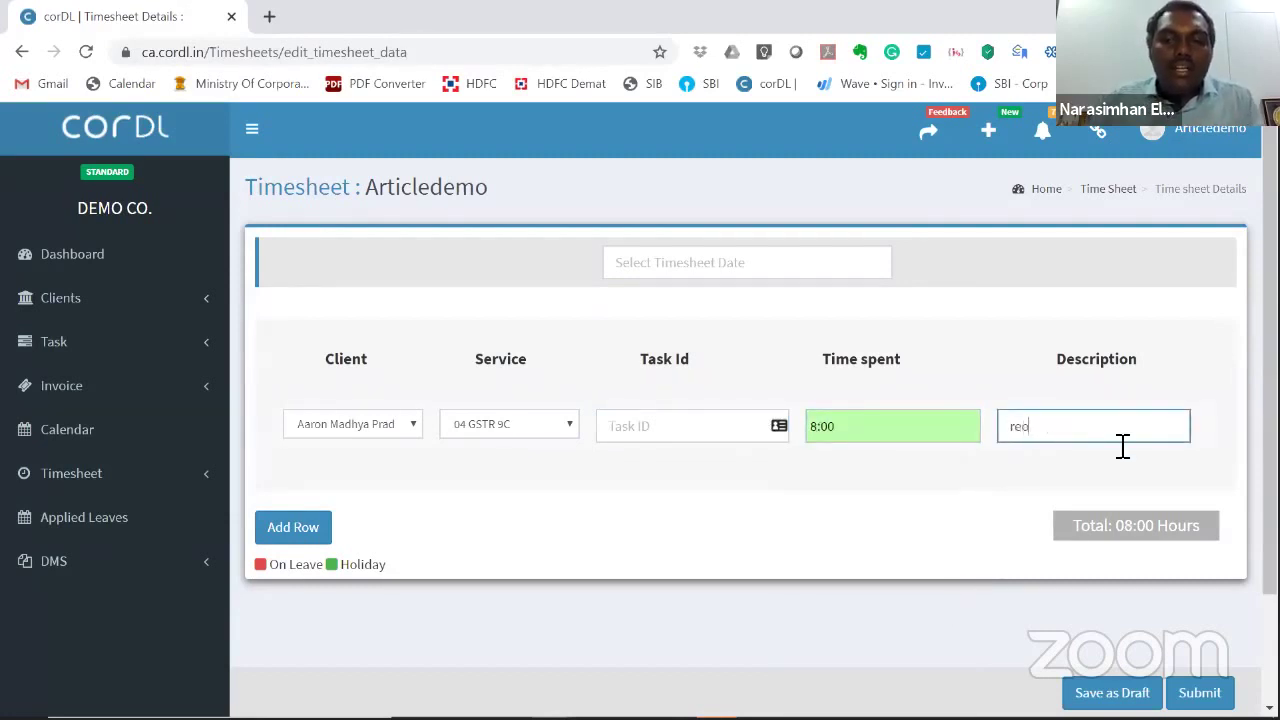
type("o")
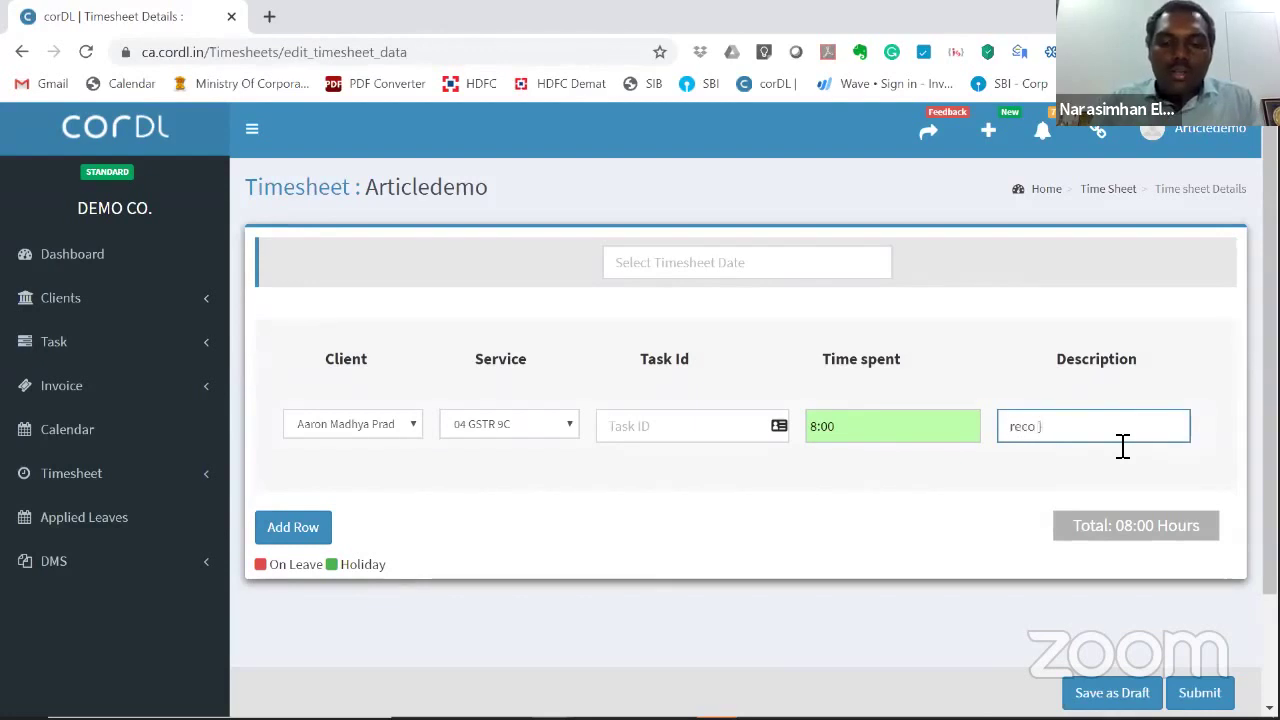
key("ctrl+a")
type("2A marc")
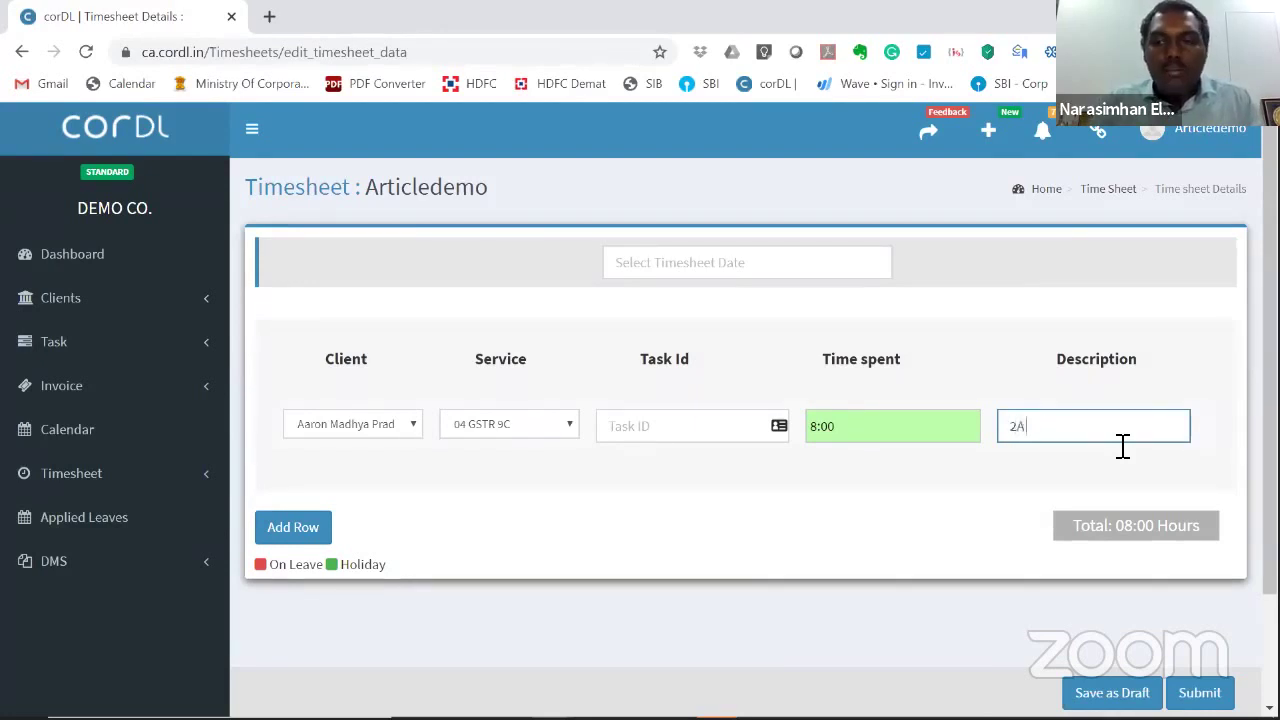
key("BackSpace")
key("BackSpace")
type("tching")
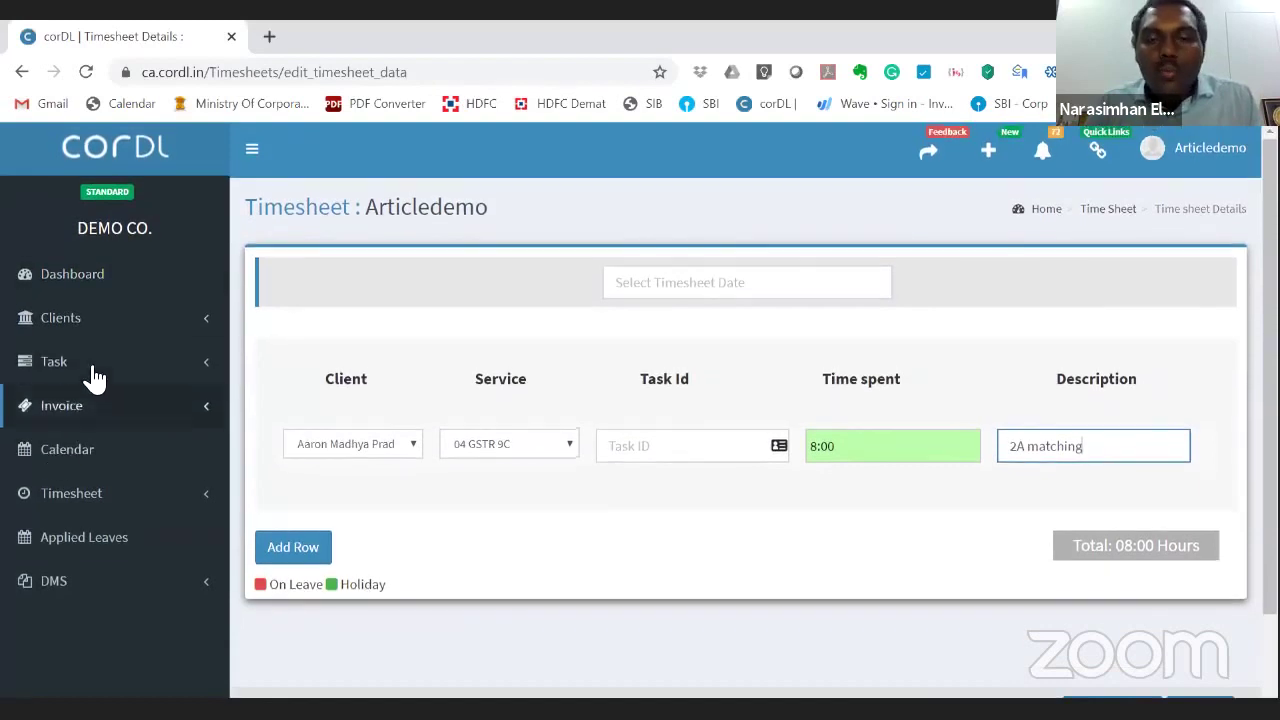
Open the Applied Leaves page and review the leave balances by type and the applied leaves table.
scroll(95, 360, "down", 1)
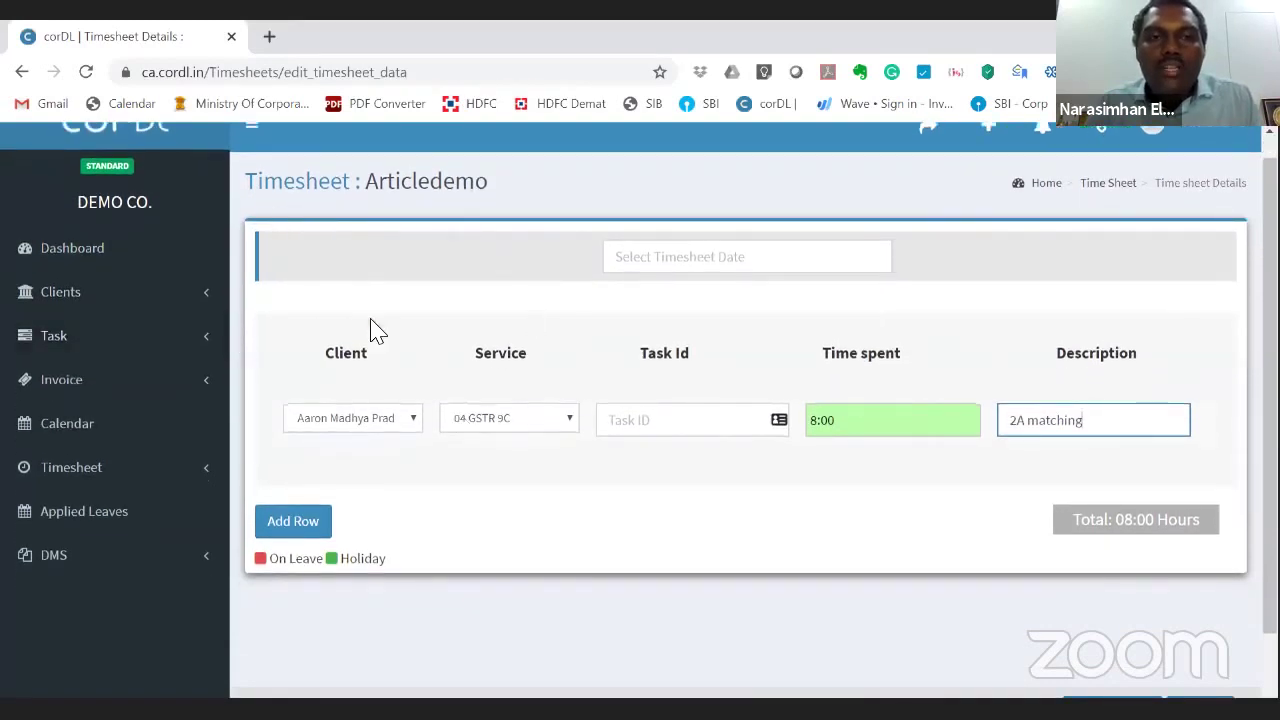
left_click(100, 518)
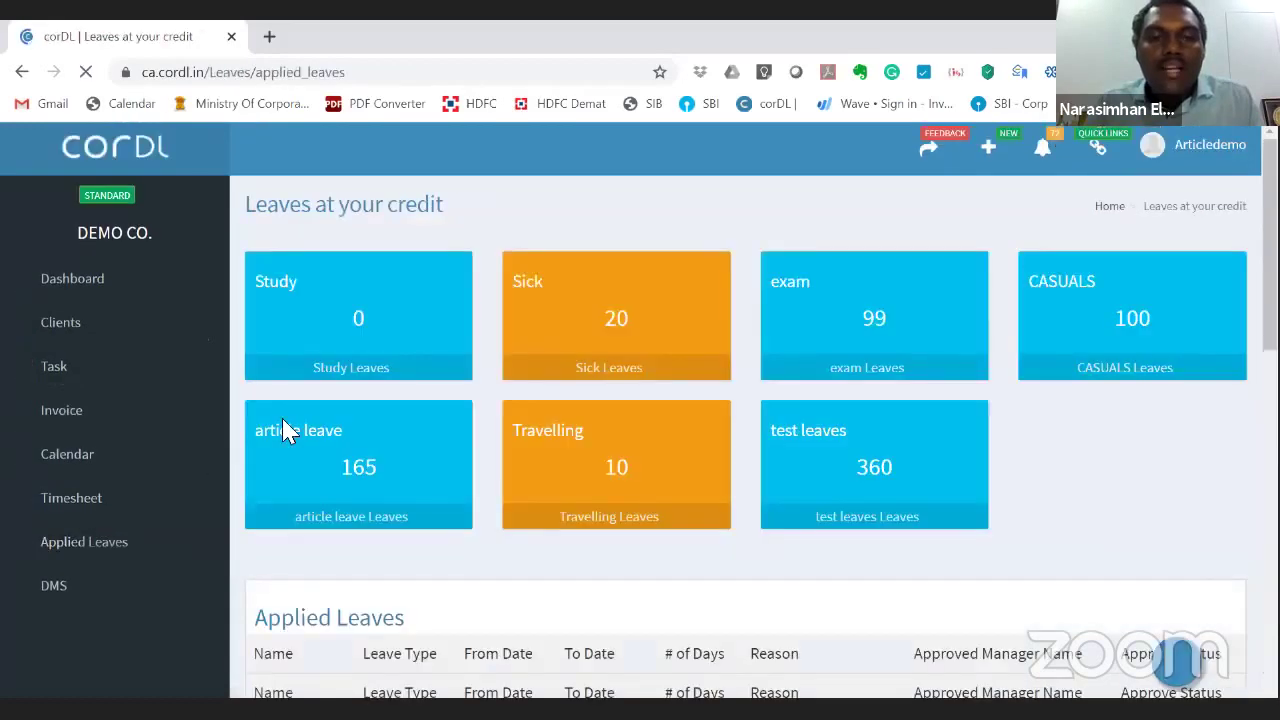
scroll(1020, 566, "down", 3)
scroll(590, 422, "up", 2)
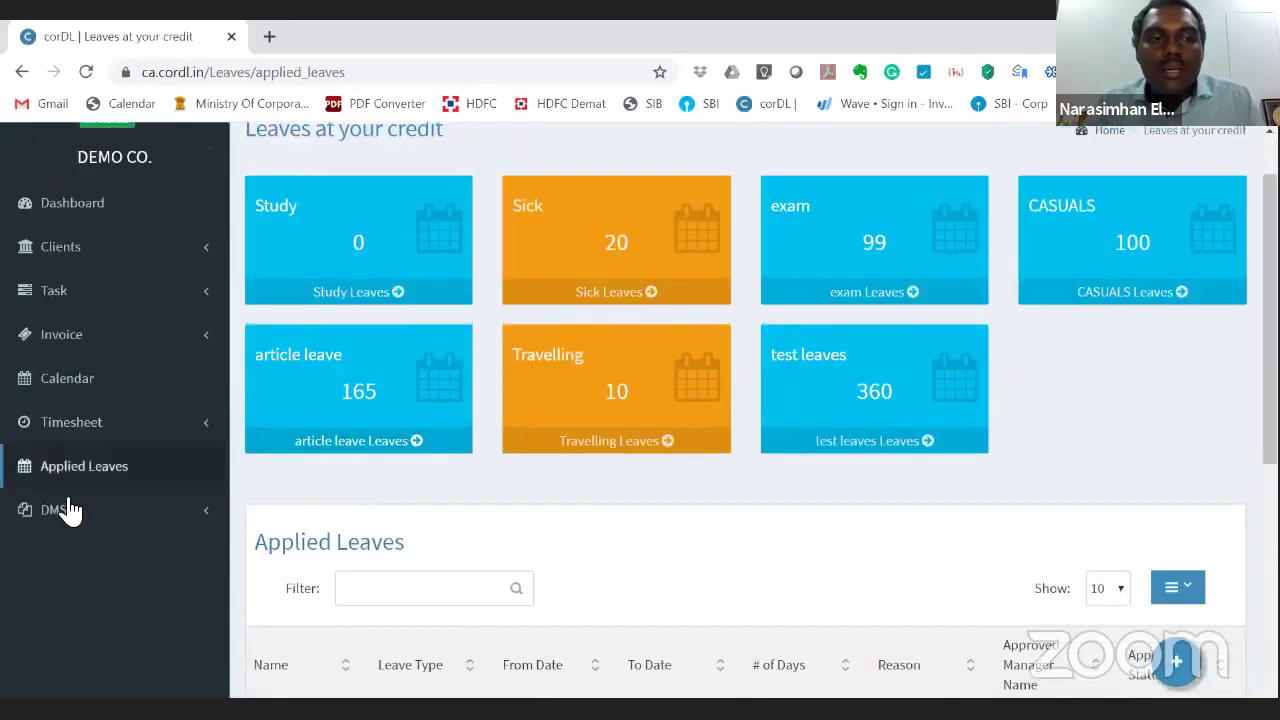
Open the Clients Financial Years list in the DMS module to view the client list.
left_click(66, 512)
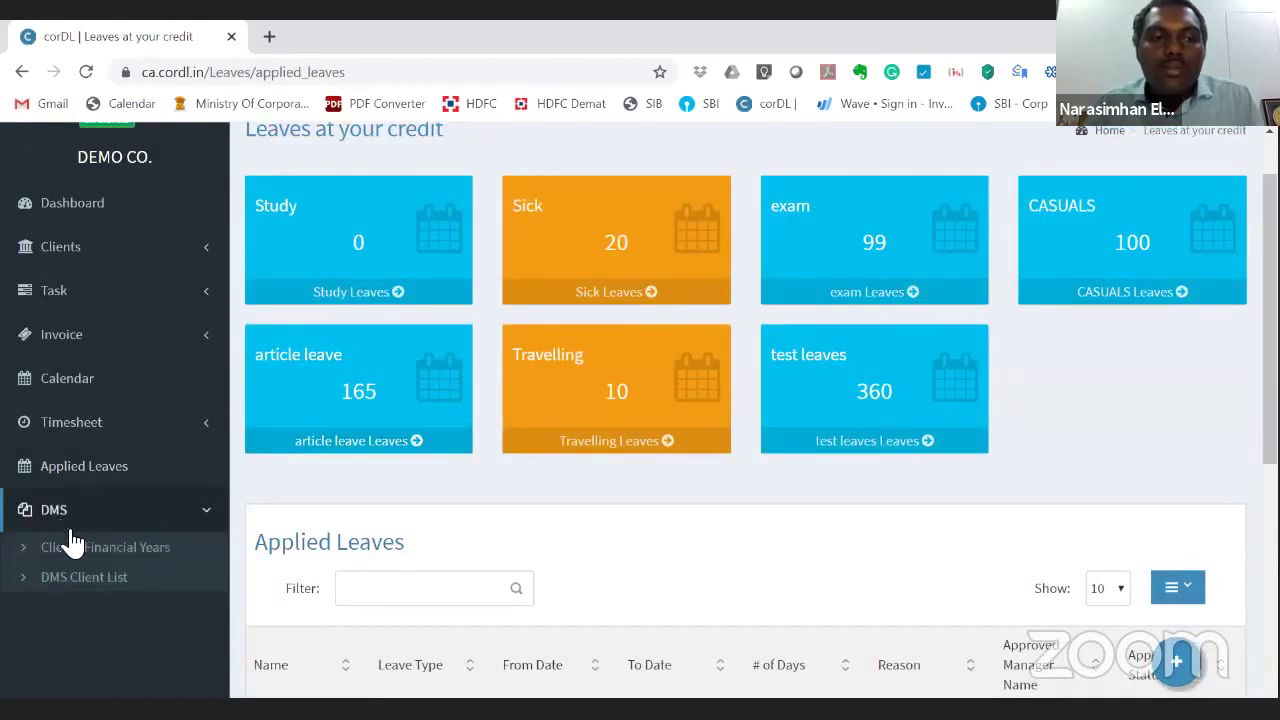
left_click(75, 546)
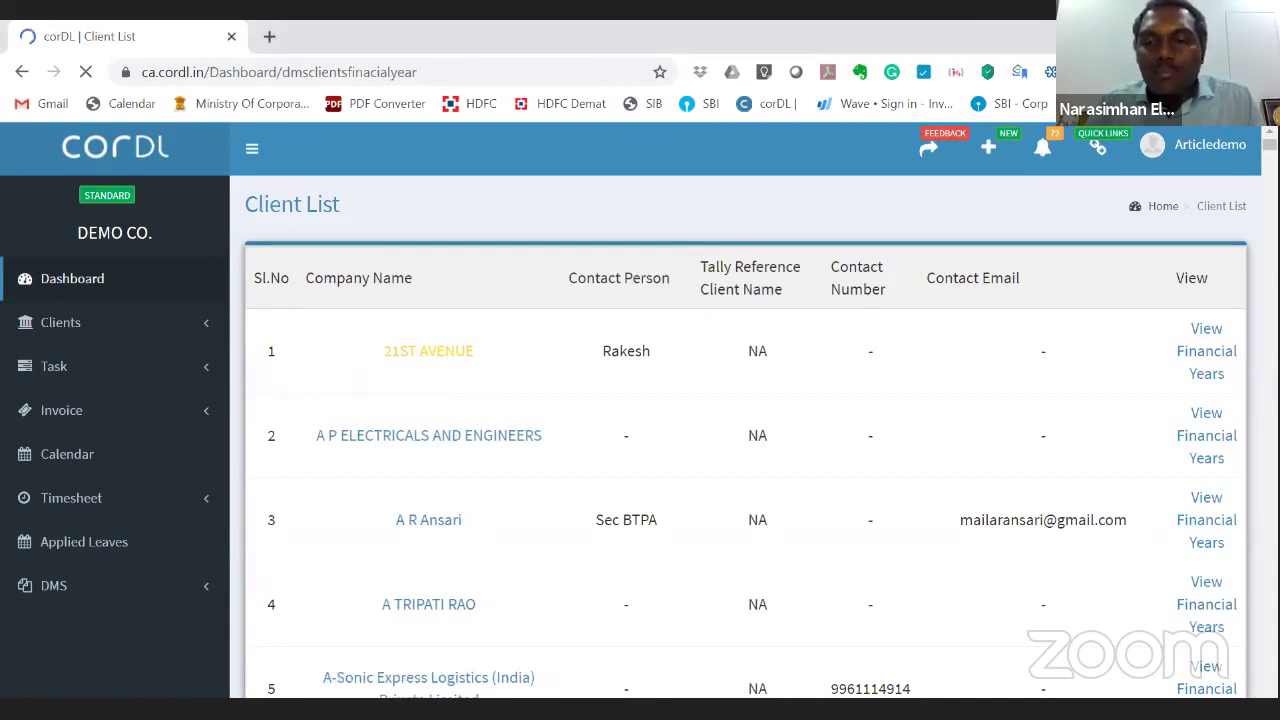
left_click(147, 208)
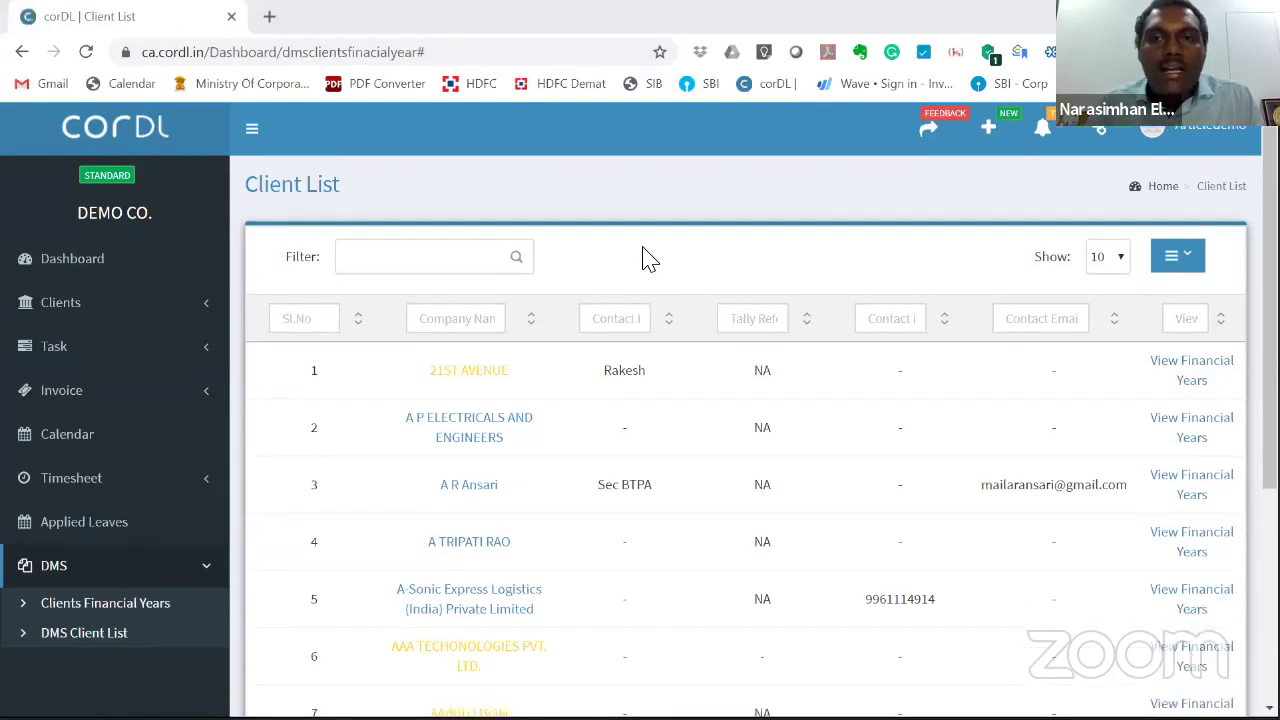
Switch to the slide presentation and advance from the Clockify slide to the Track Tasks slide.
key("alt+Tab")
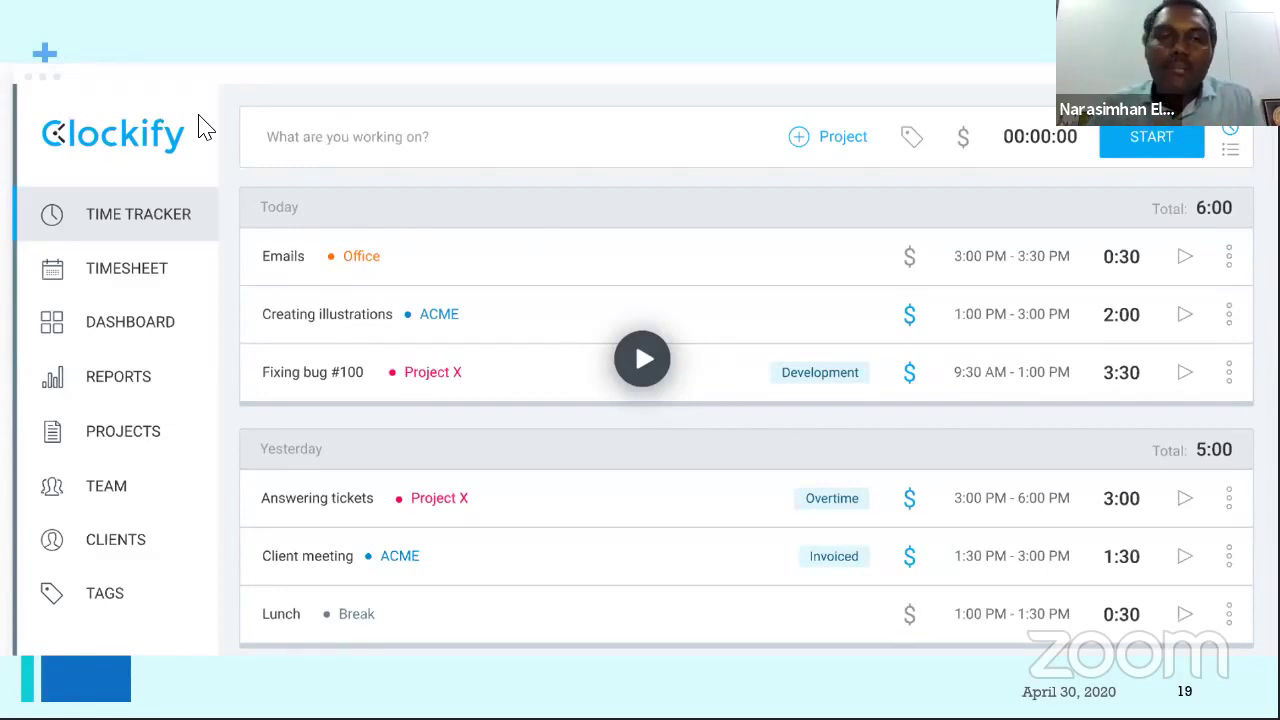
key("Right")
key("Right")
key("Left")
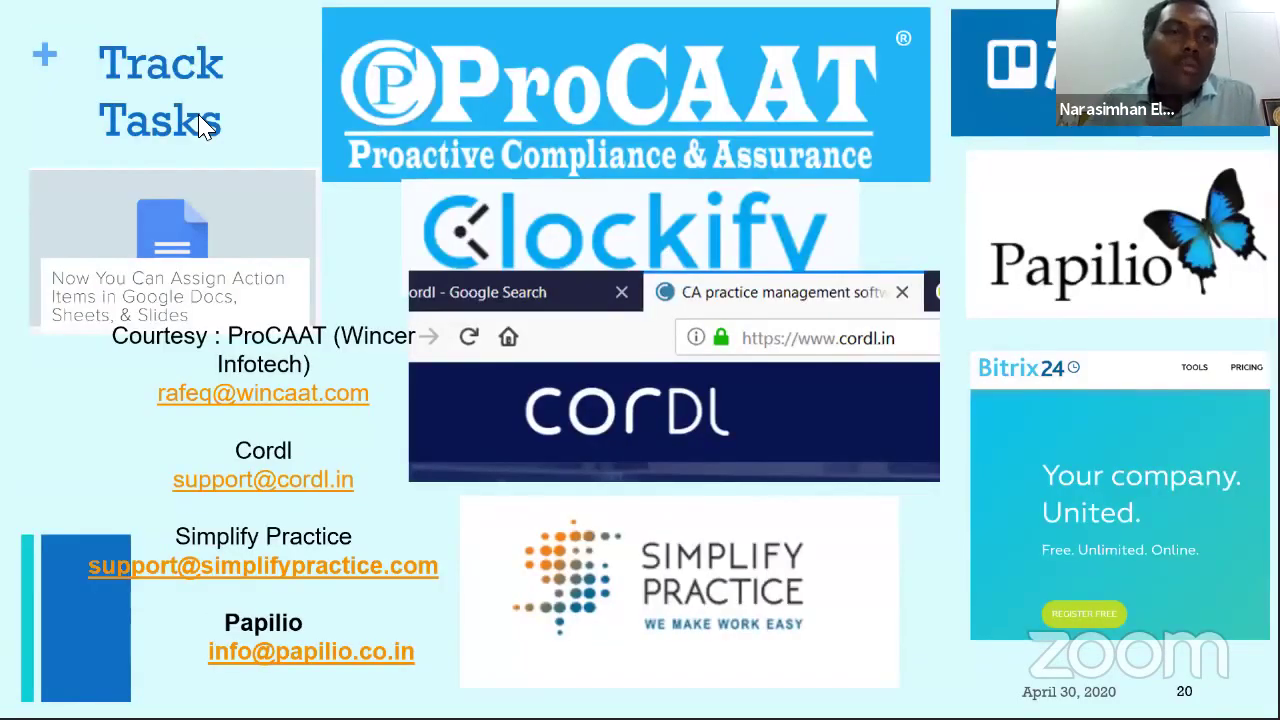
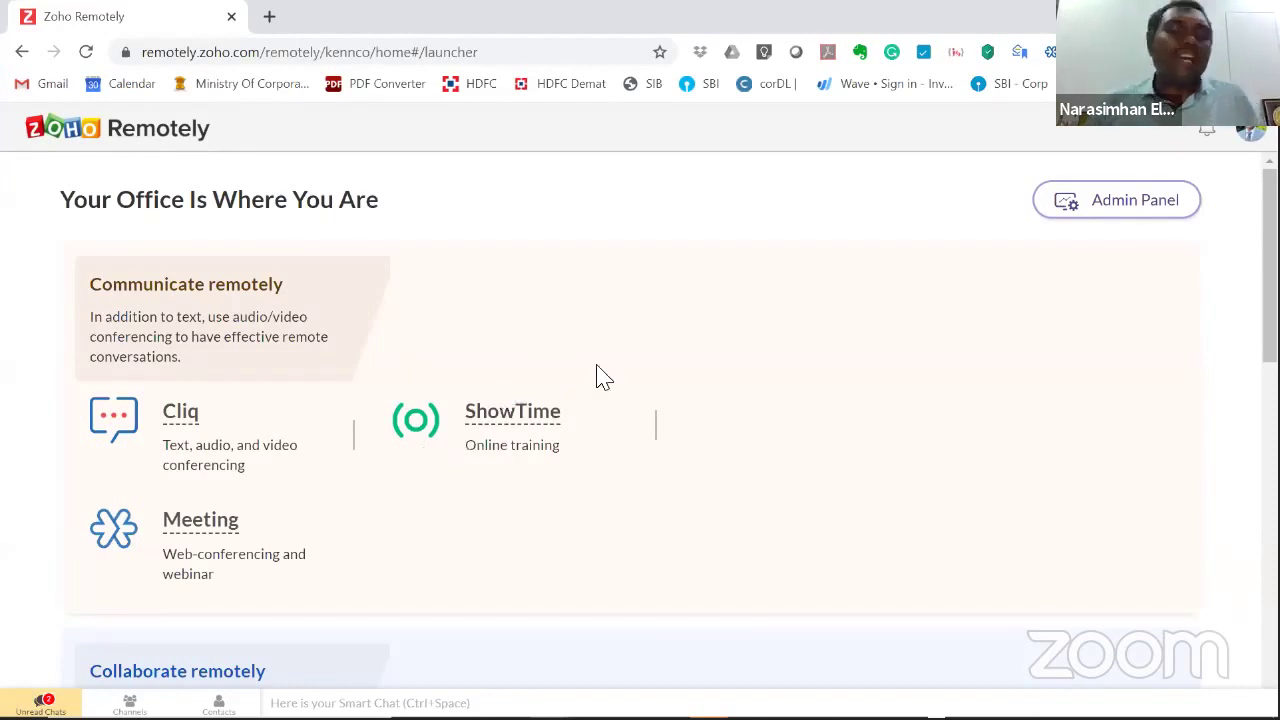
Open the applications list in the Zoho Remotely admin panel and launch Cliq from its details page.
left_click(1093, 222)
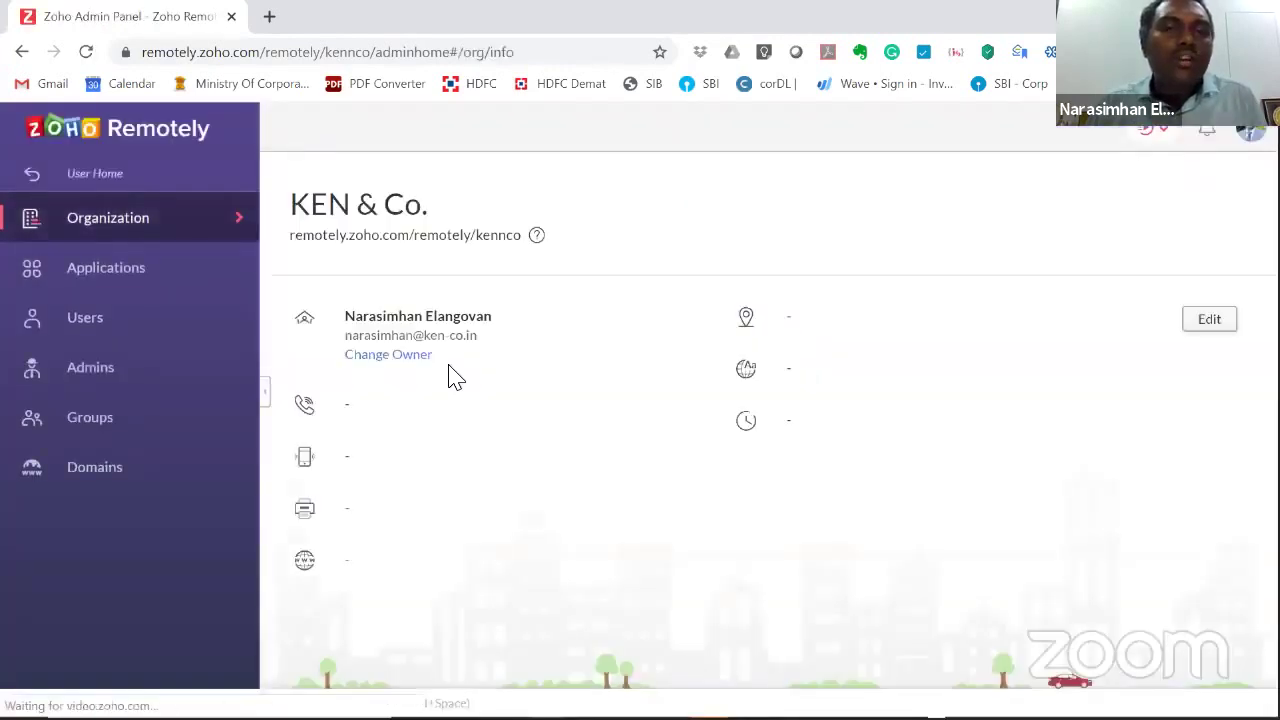
left_click(92, 270)
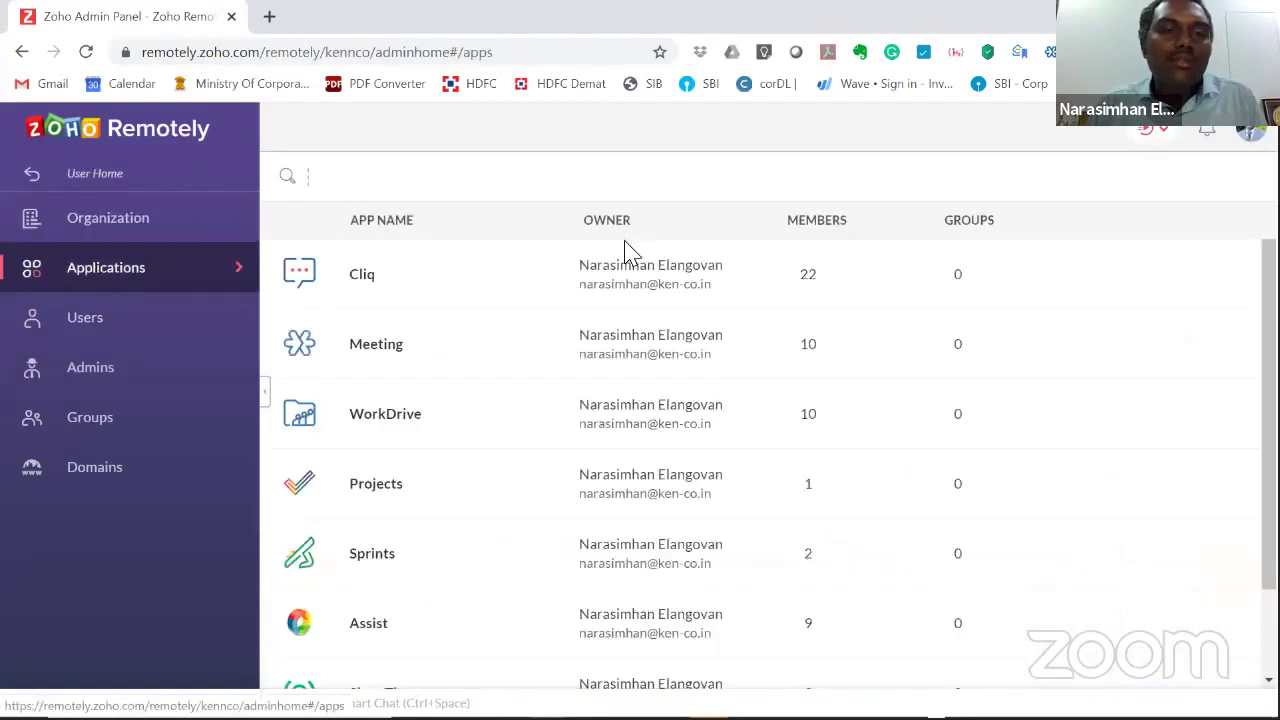
left_click(371, 285)
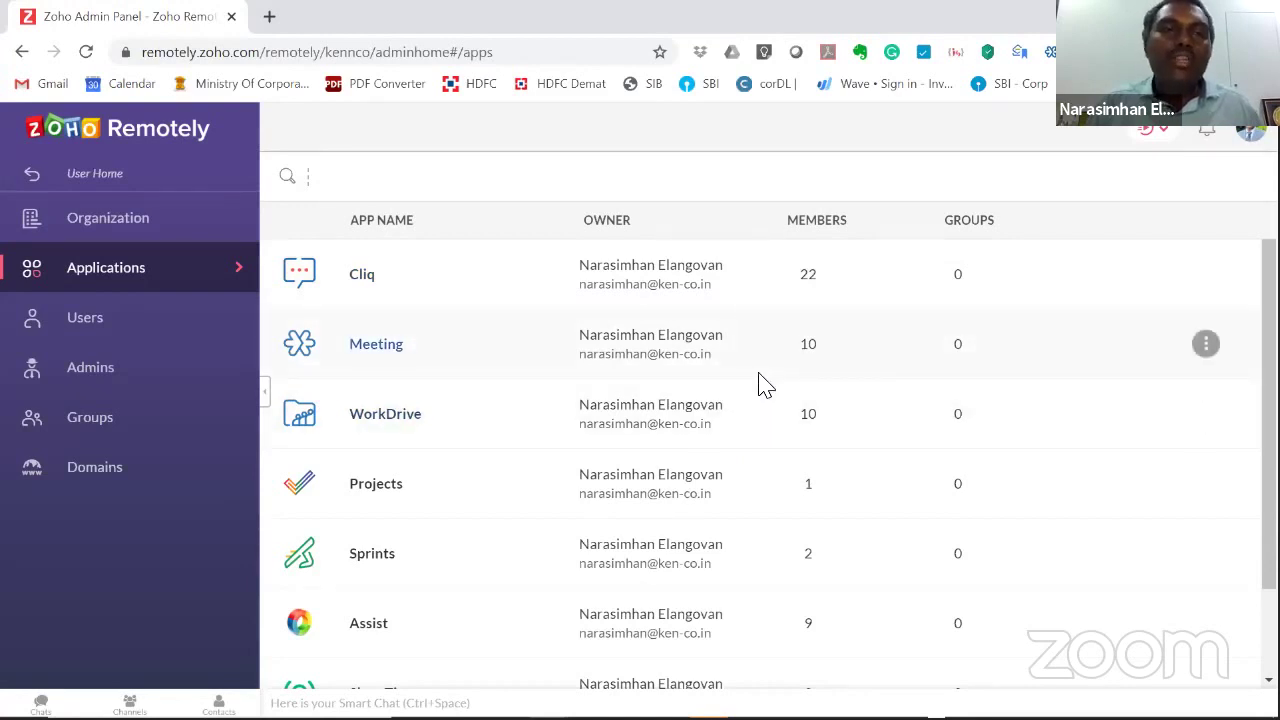
left_click(362, 276)
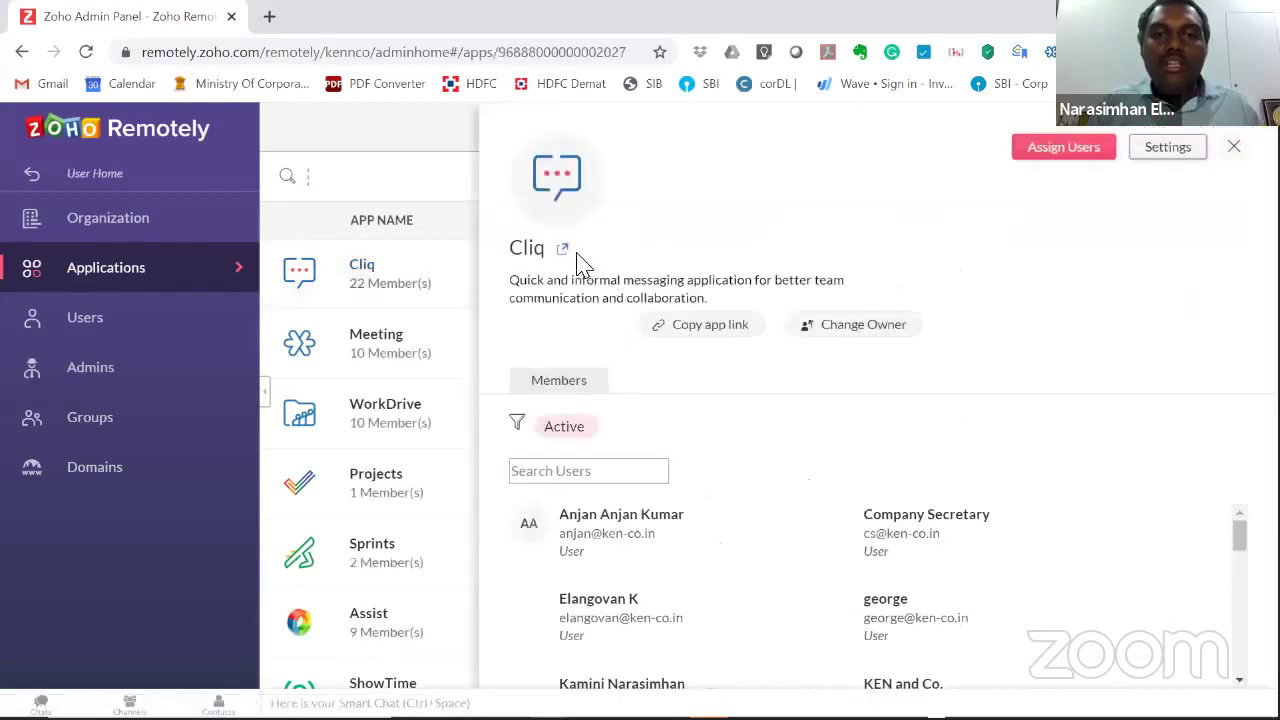
left_click(563, 250)
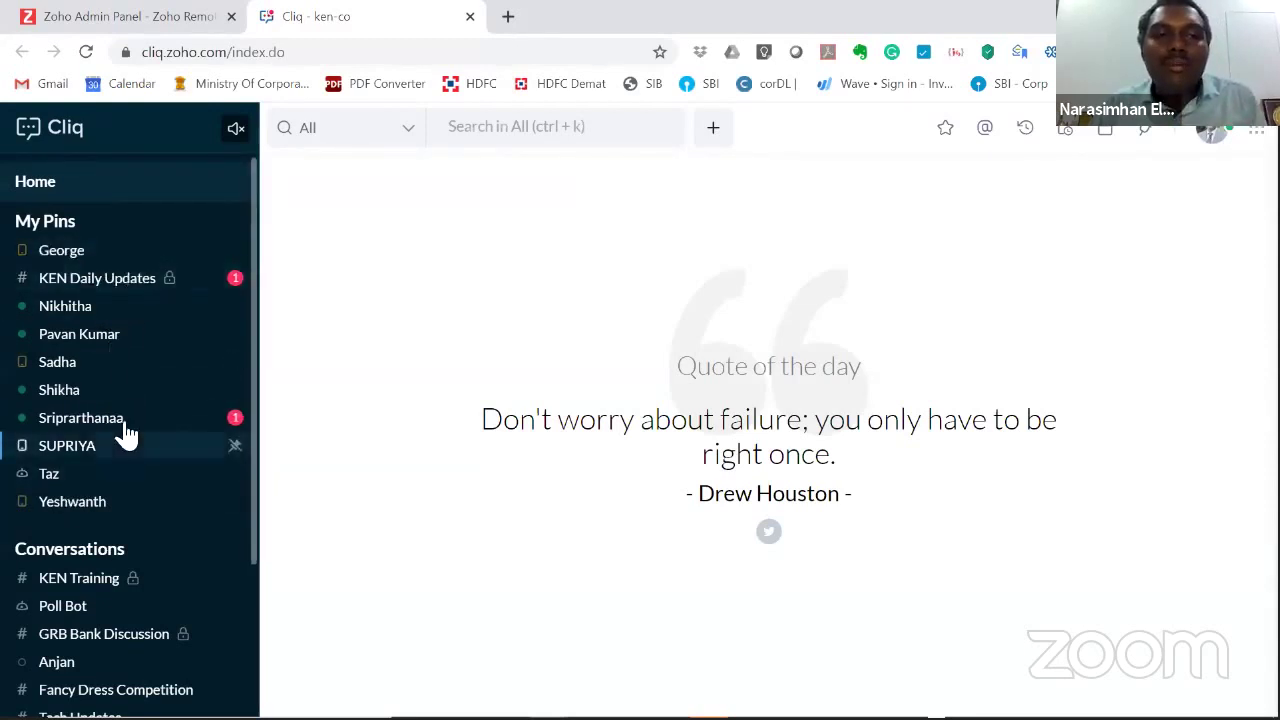
View the pinned KEN Daily Updates channel in Cliq and return to the Home view.
mouse_move(143, 294)
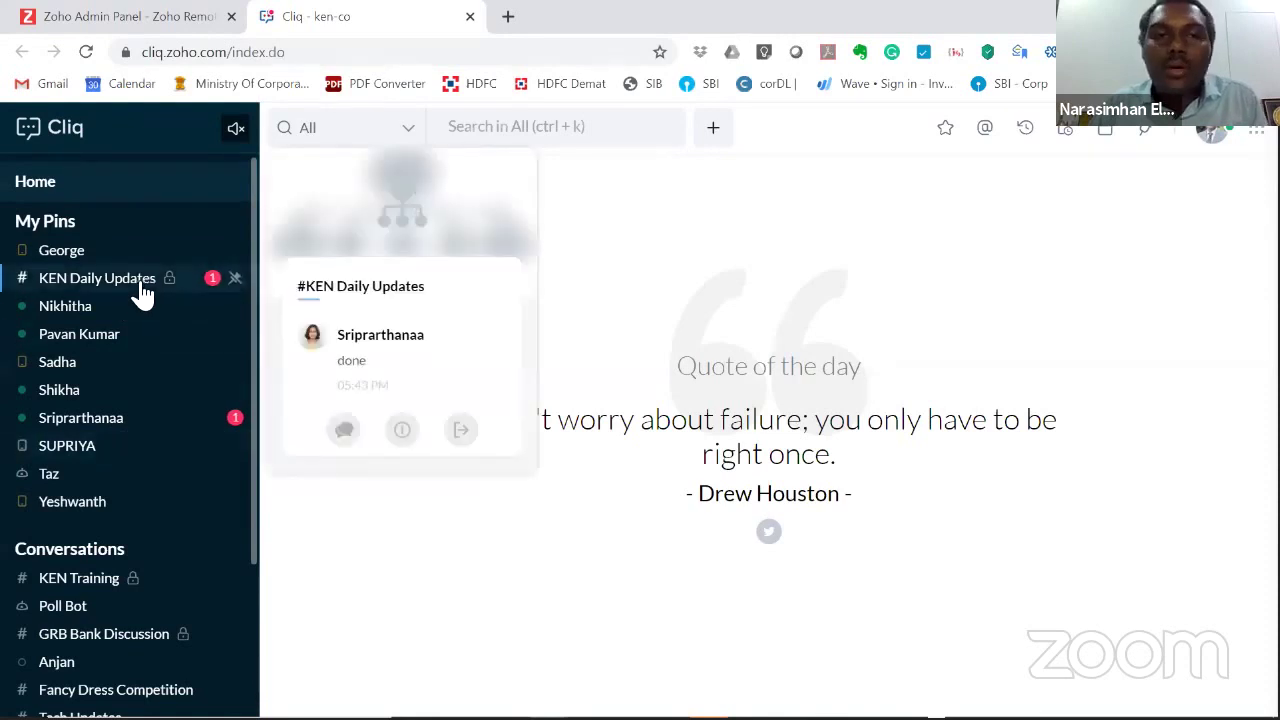
left_click(143, 290)
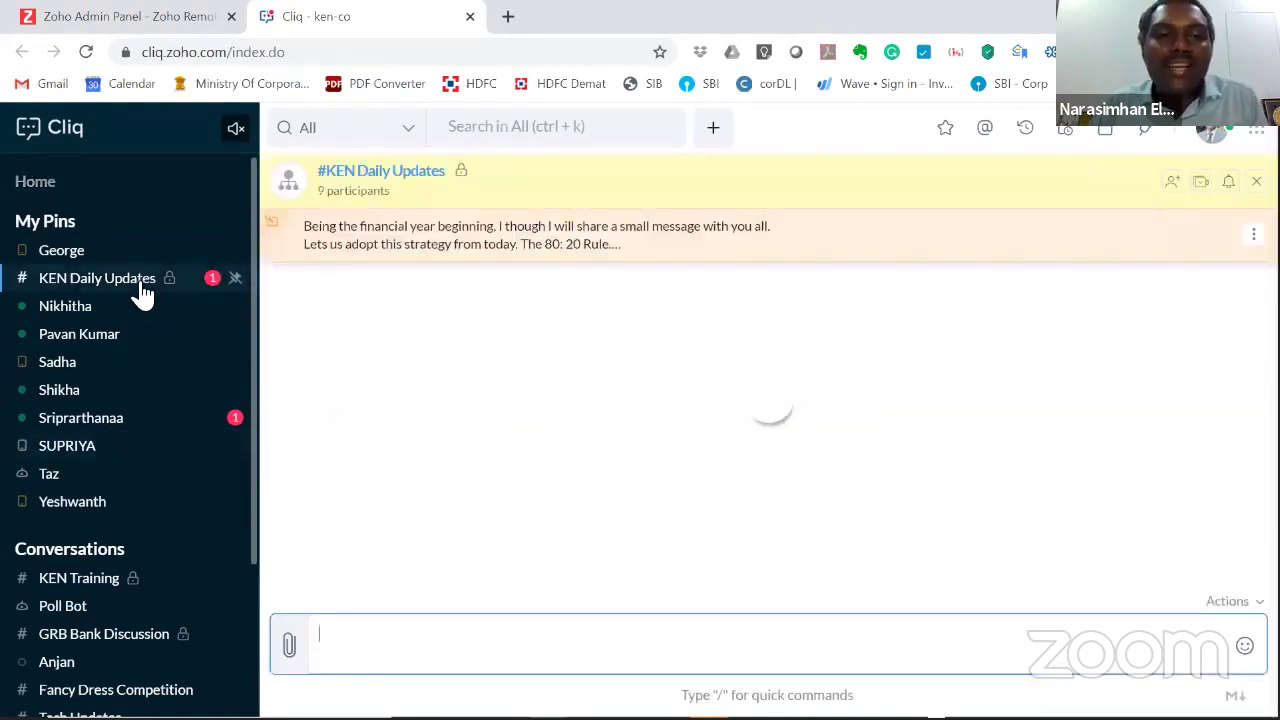
left_click(225, 205)
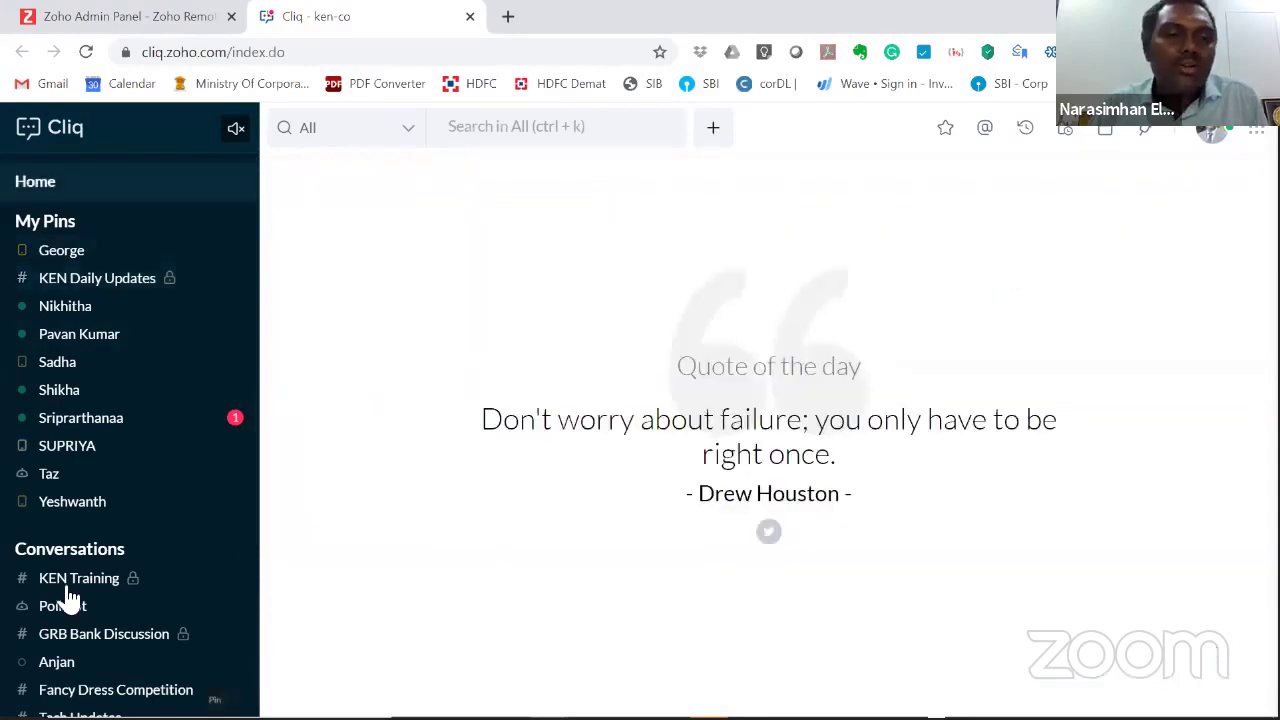
Open the Fancy Dress Competition channel, view the shared video-call screenshot at full size and close it.
scroll(60, 597, "down", 3)
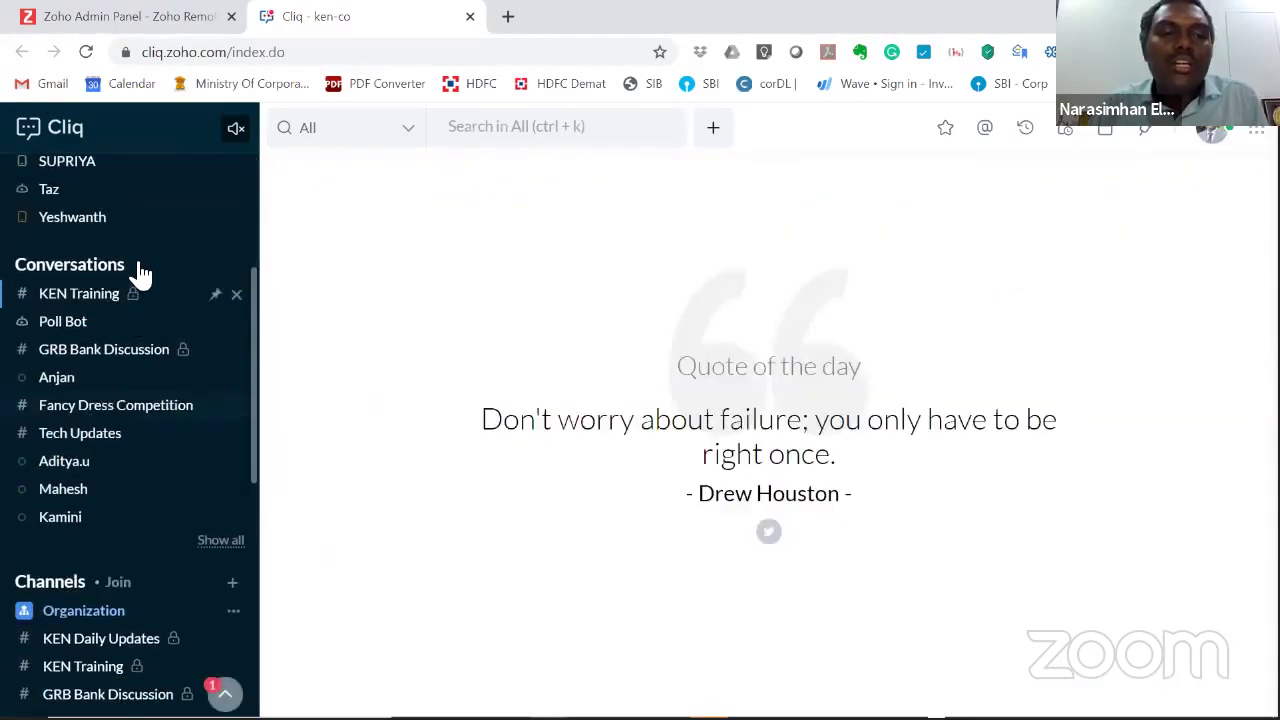
left_click(127, 418)
scroll(630, 362, "up", 5)
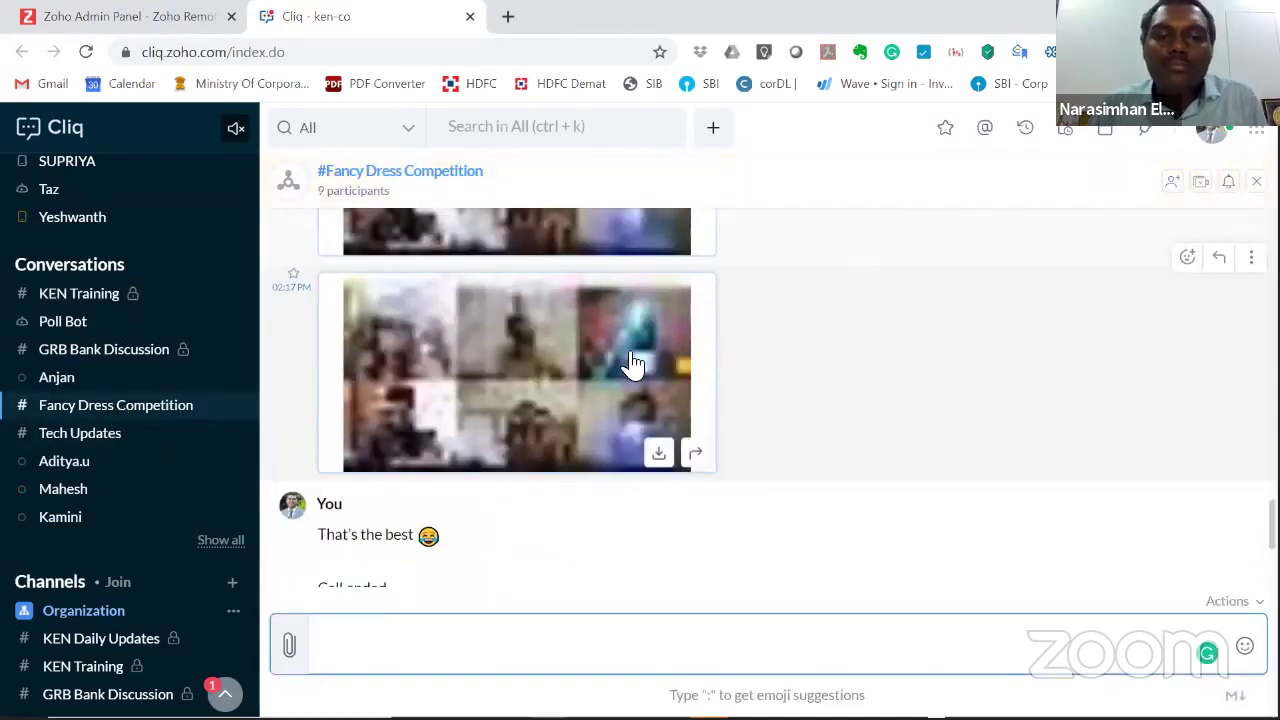
scroll(629, 363, "down", 1)
scroll(629, 363, "up", 2)
left_click(598, 410)
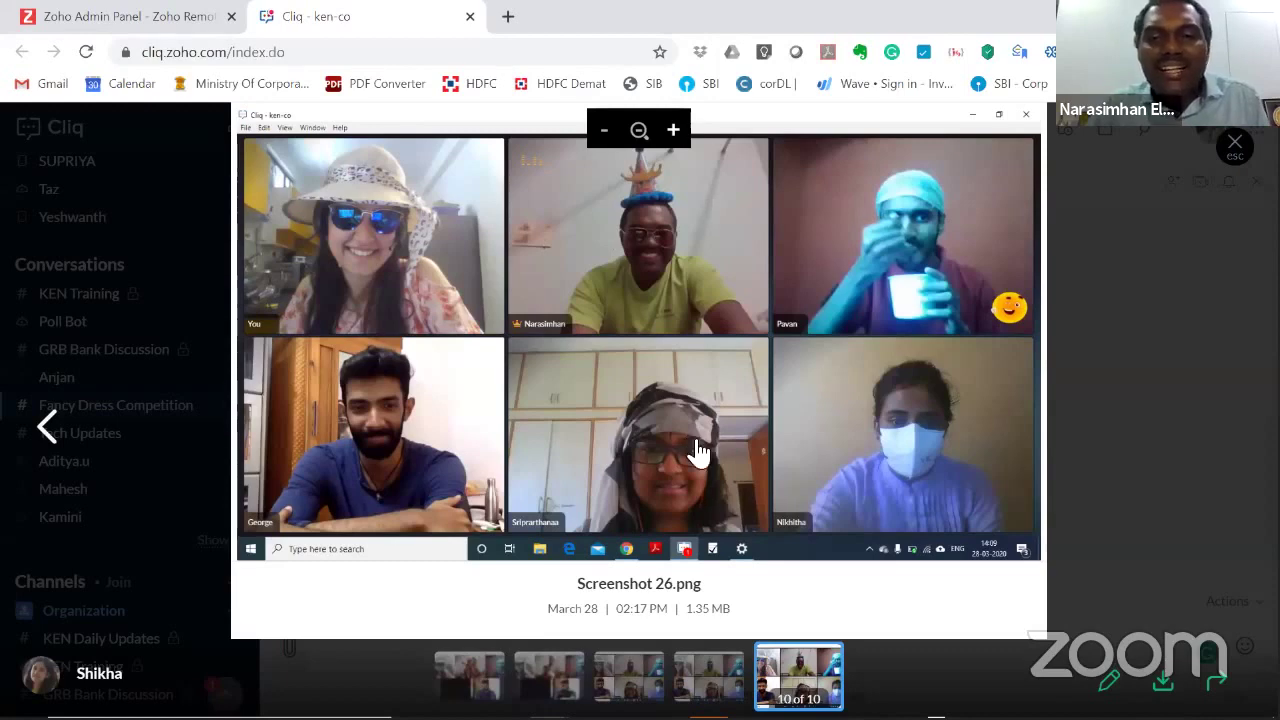
key("Escape")
Look through the latest Fancy Dress Competition messages and the list of channels and contacts.
scroll(840, 390, "down", 5)
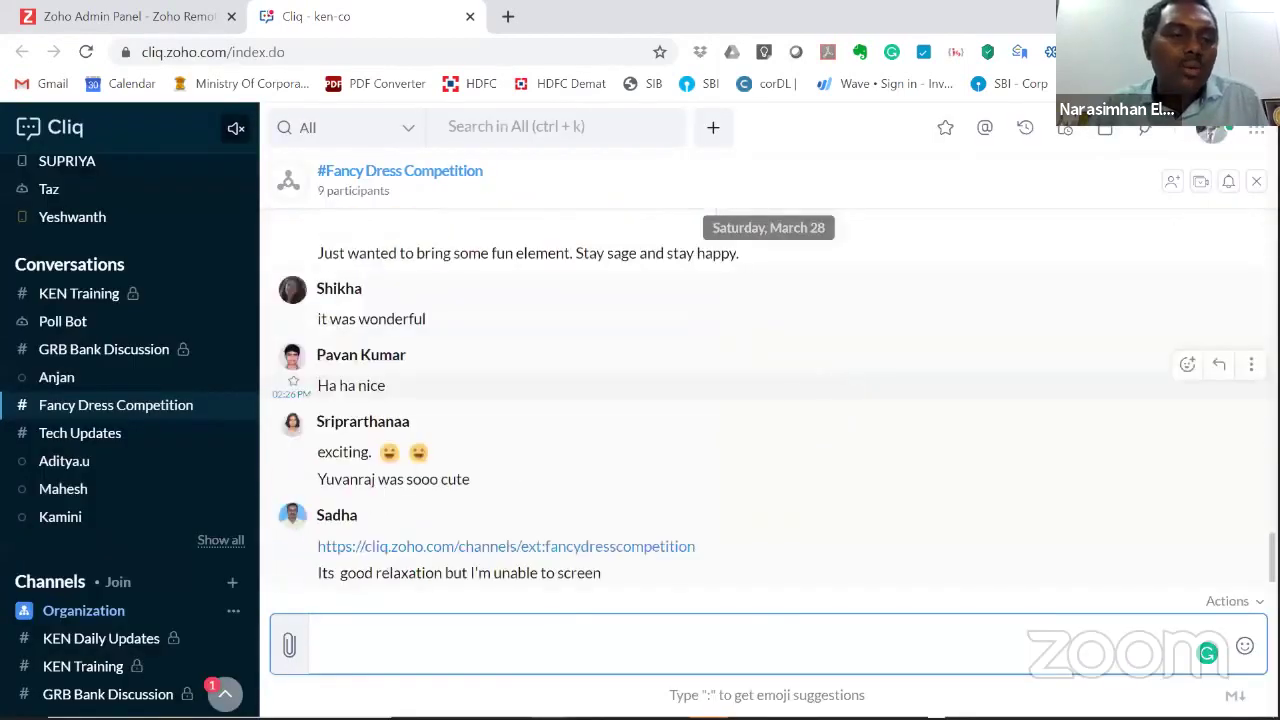
scroll(130, 480, "down", 5)
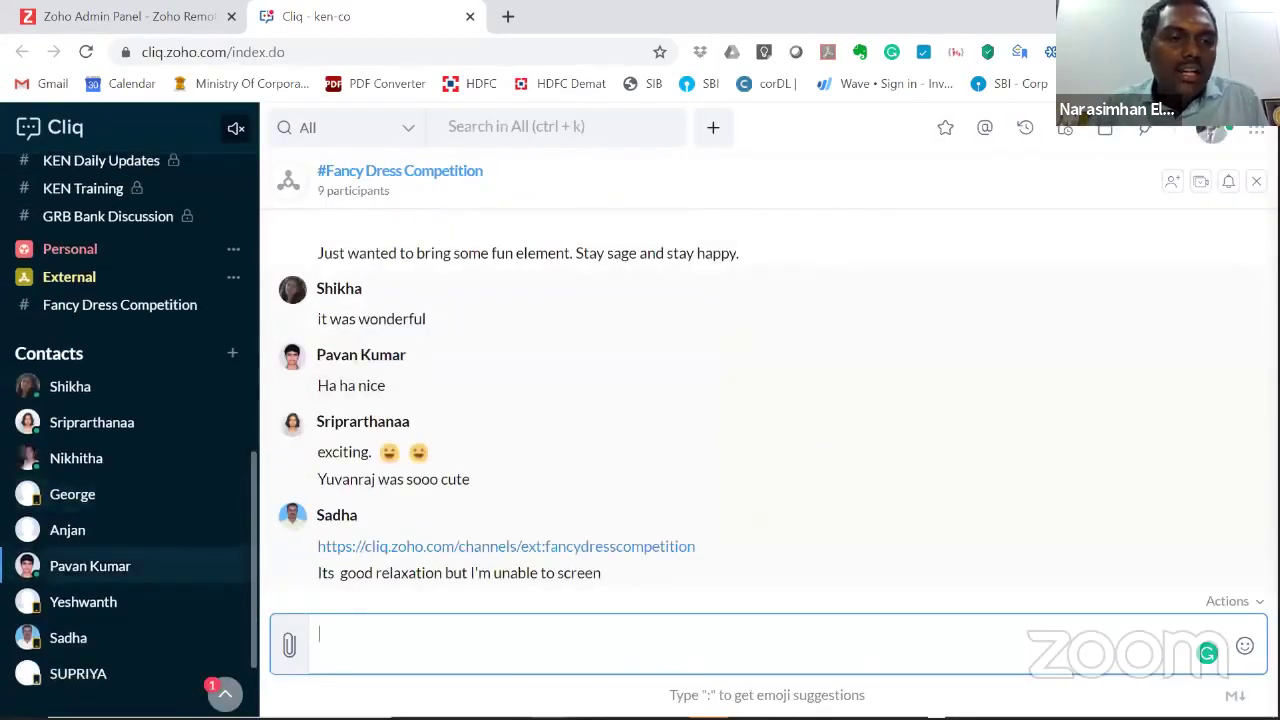
View the latest poll results in the Poll Bot conversation, close the open conversations and return to the start of the Cliq sidebar.
scroll(145, 685, "down", 2)
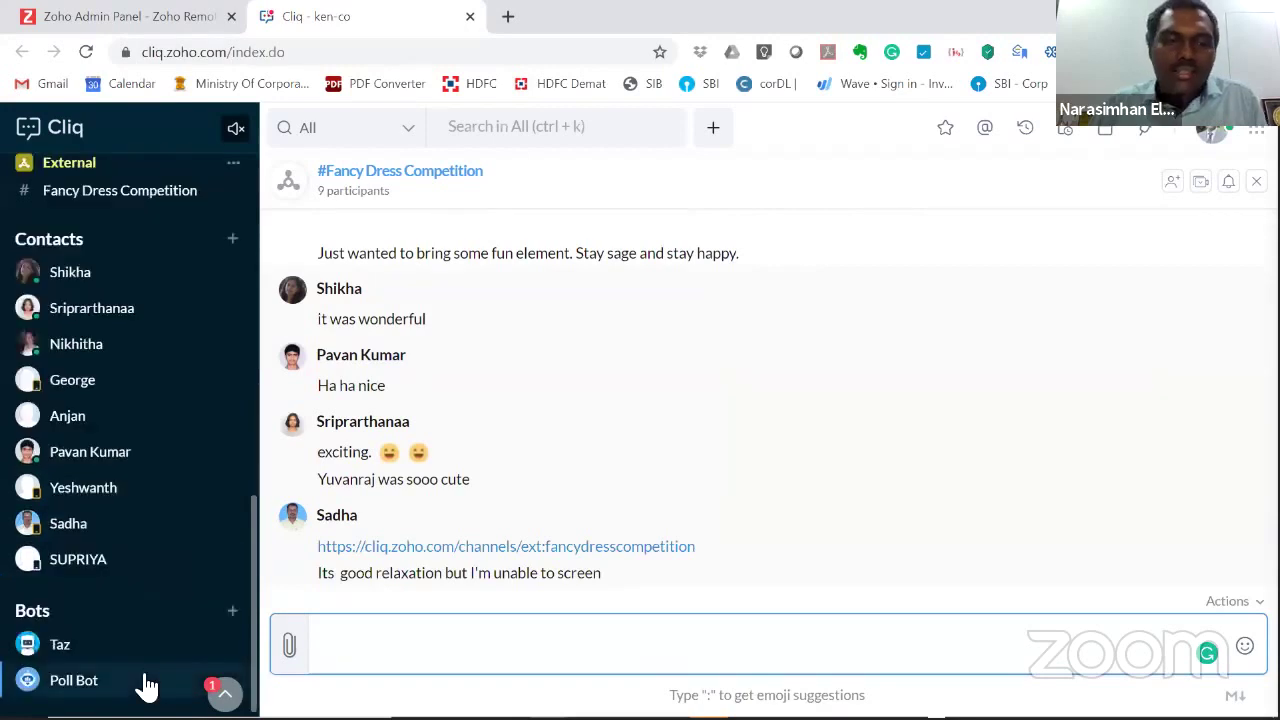
mouse_move(145, 685)
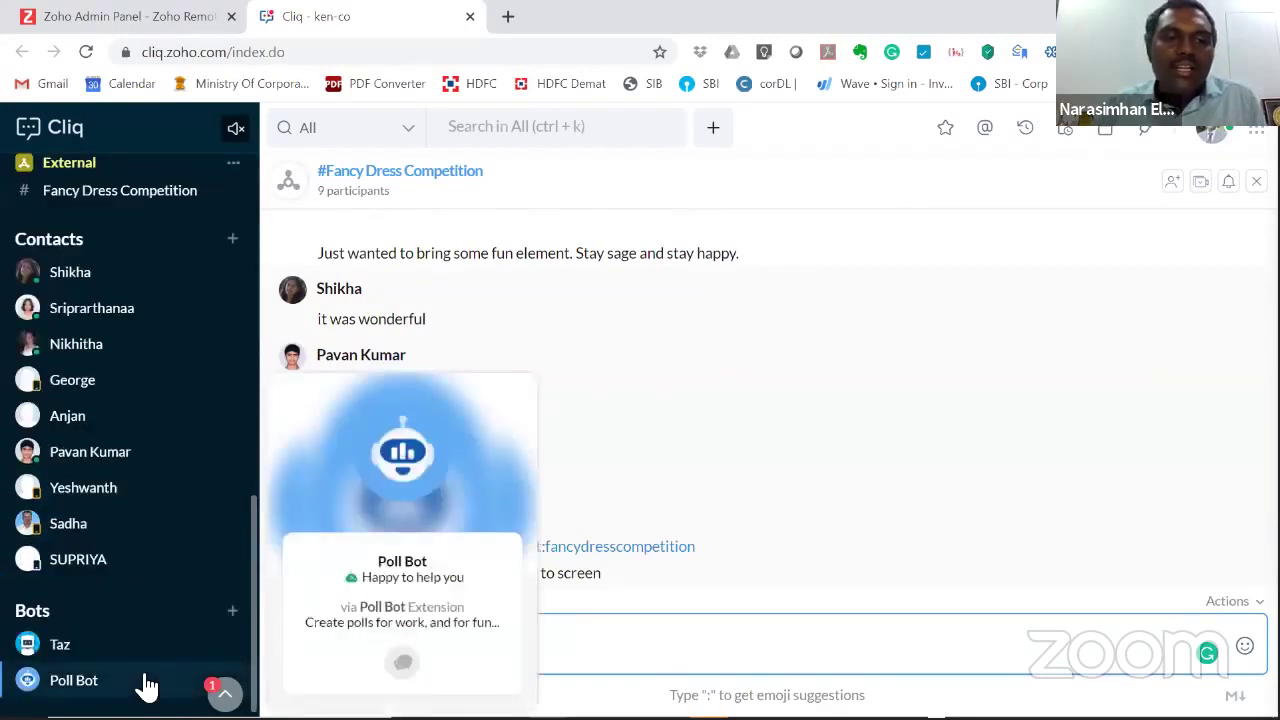
mouse_move(83, 660)
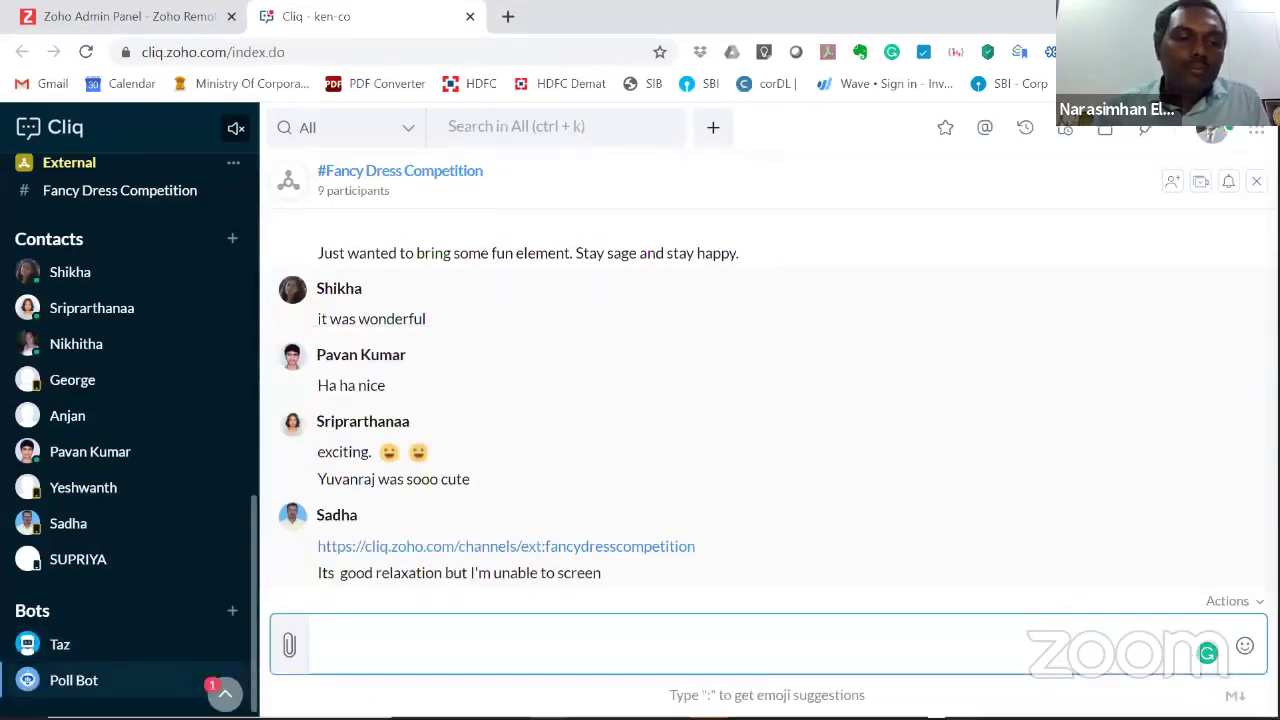
left_click(98, 680)
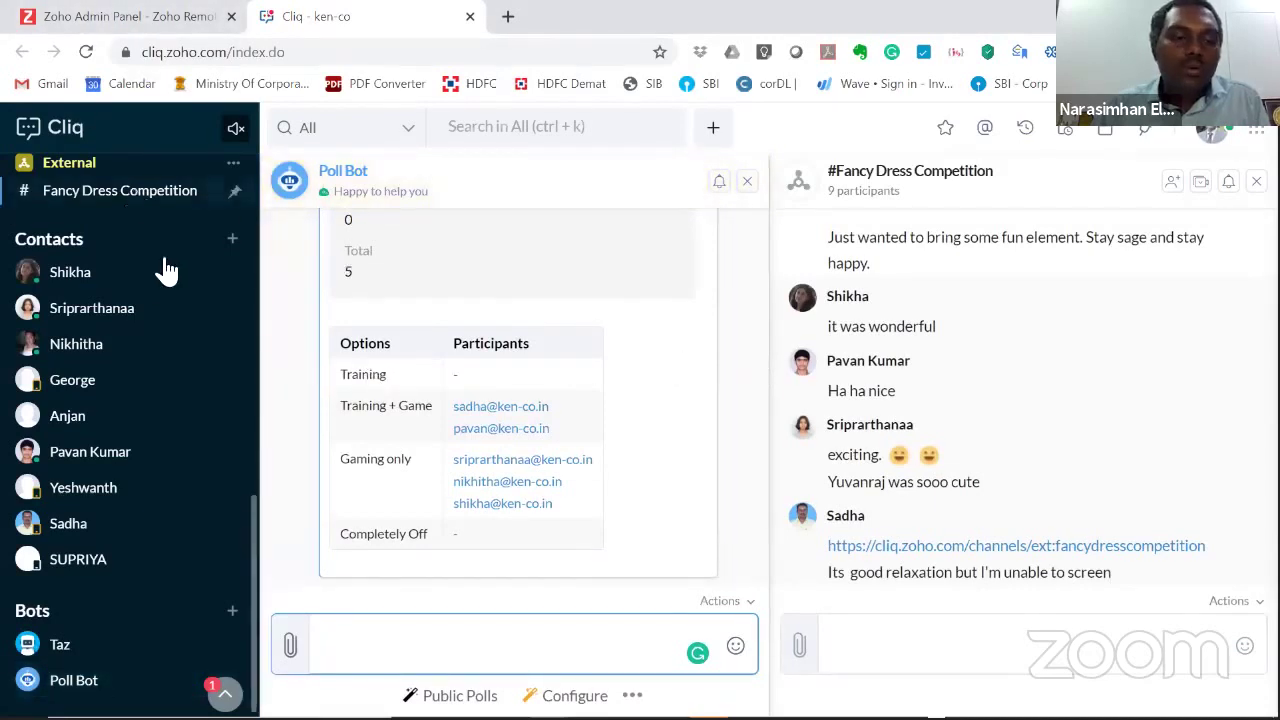
key("Escape")
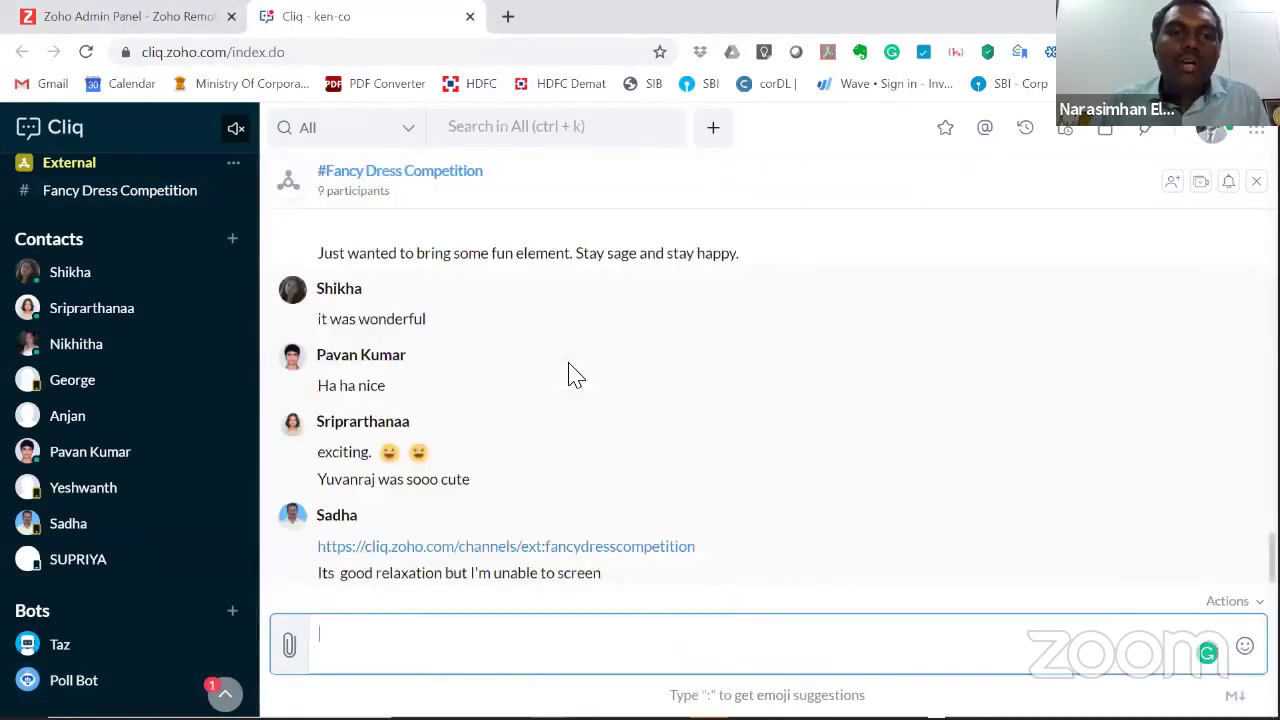
key("Escape")
scroll(33, 357, "up", 10)
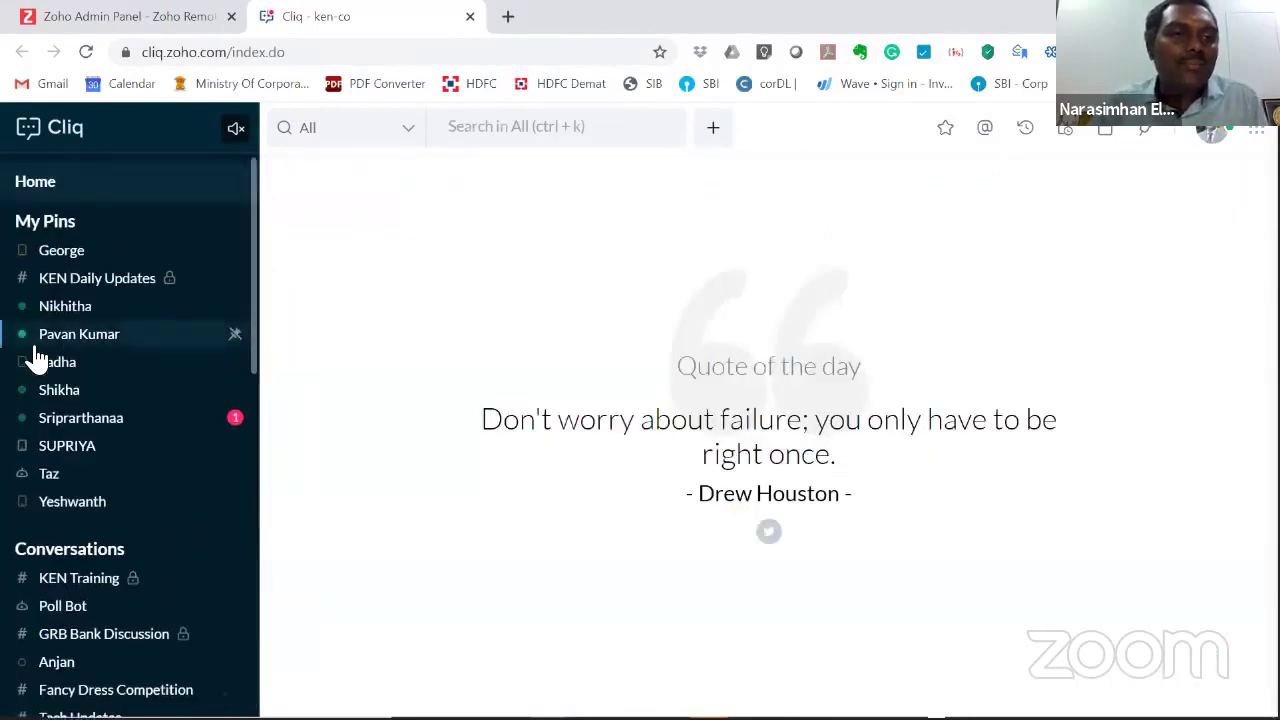
Open the reminders in Cliq and look through those assigned to others.
left_click(1069, 137)
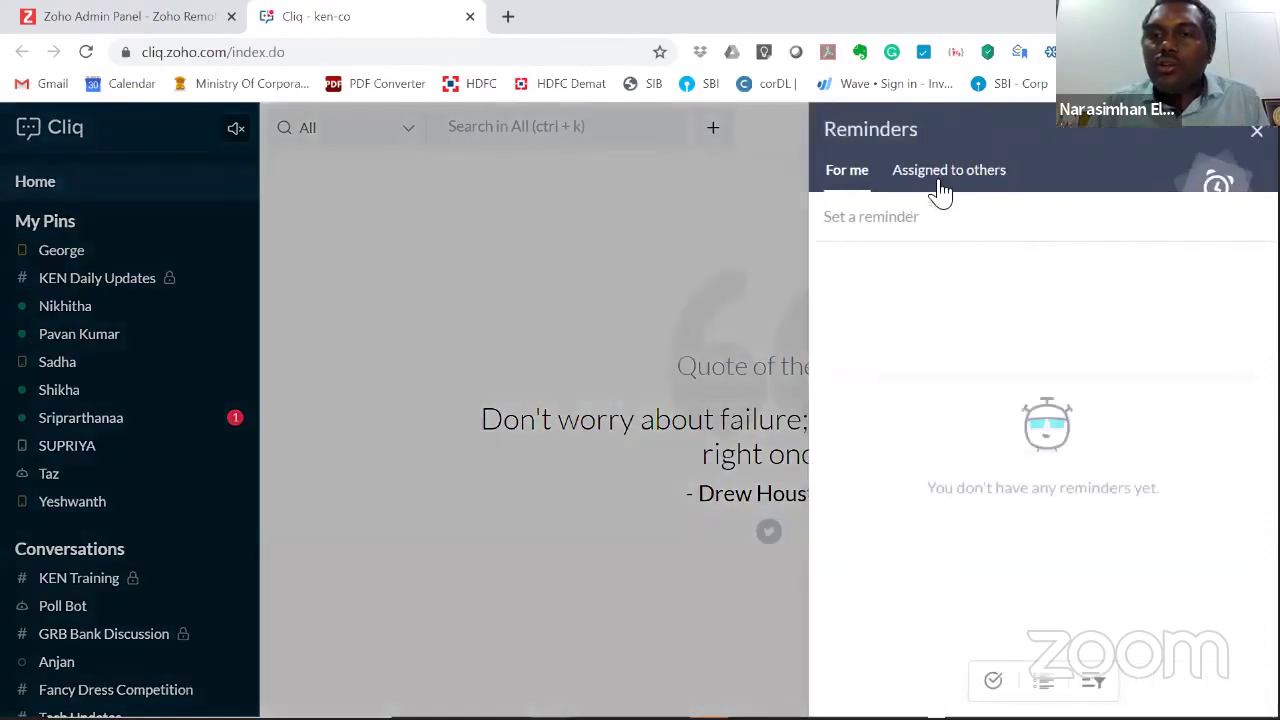
left_click(975, 178)
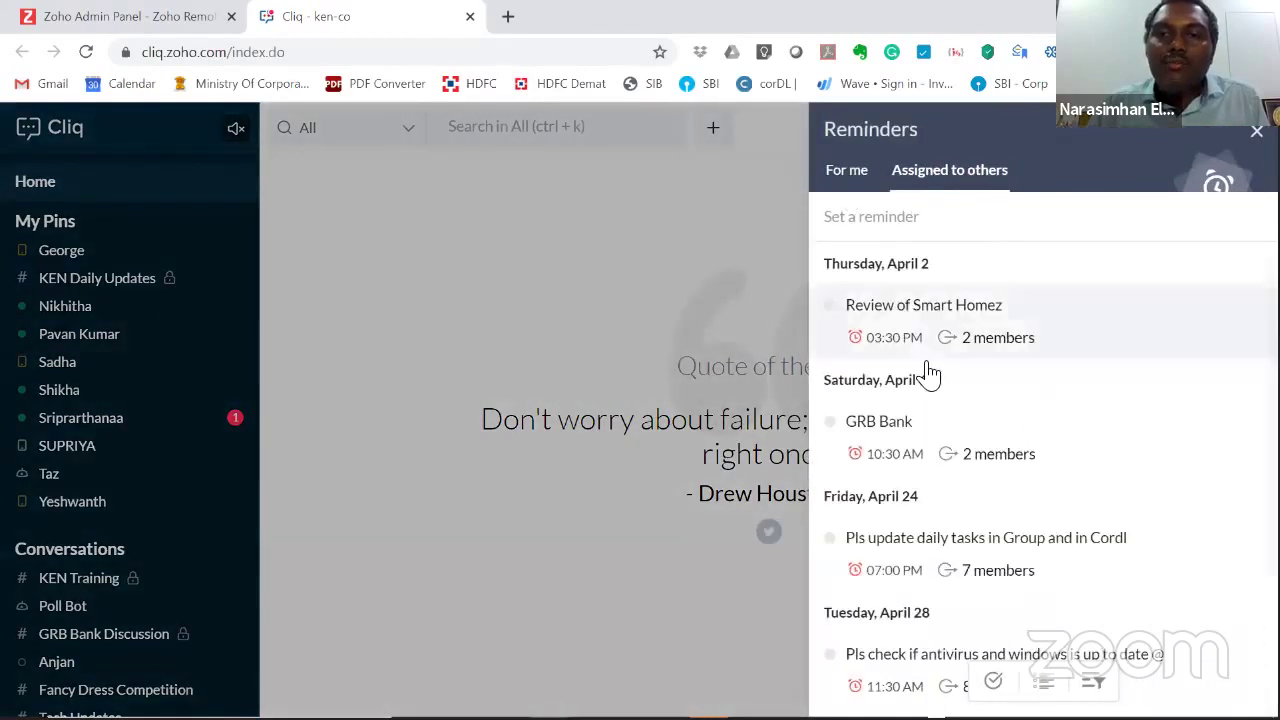
scroll(968, 603, "down", 2)
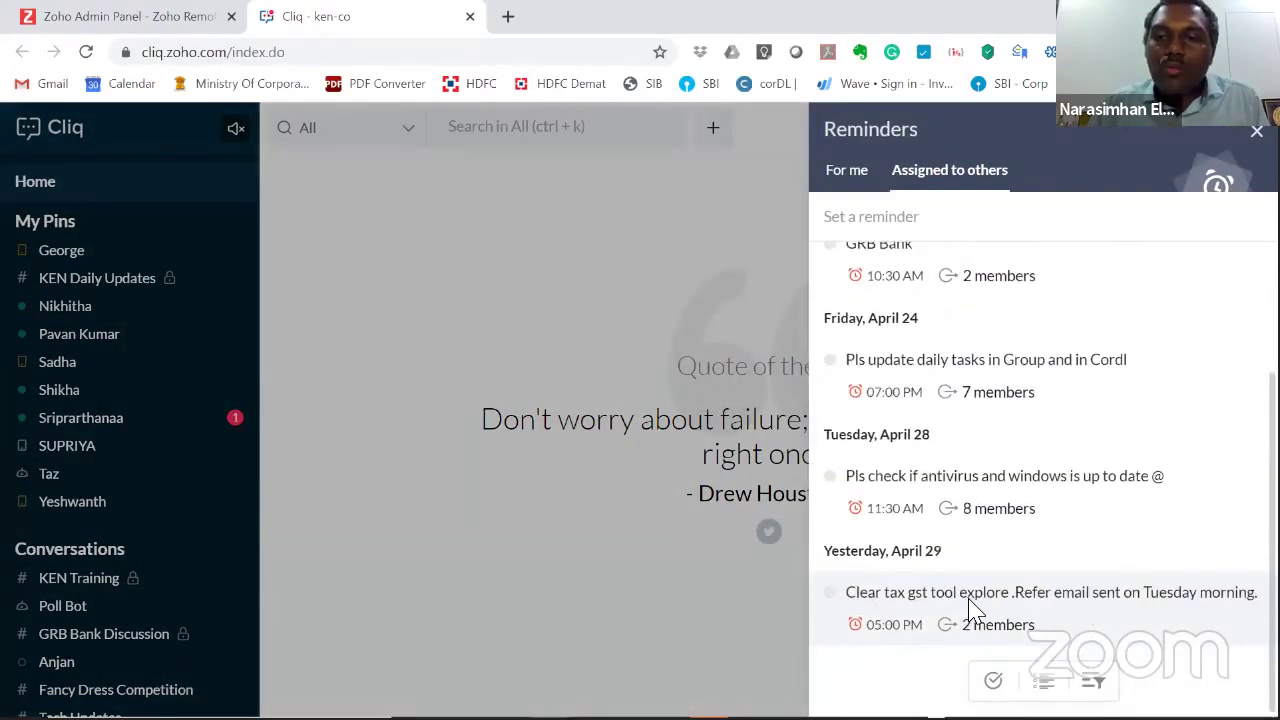
Reschedule the "Pls update daily tasks in Group and in Cordl" reminder to April 30 at 07:10 PM.
left_click(1034, 400)
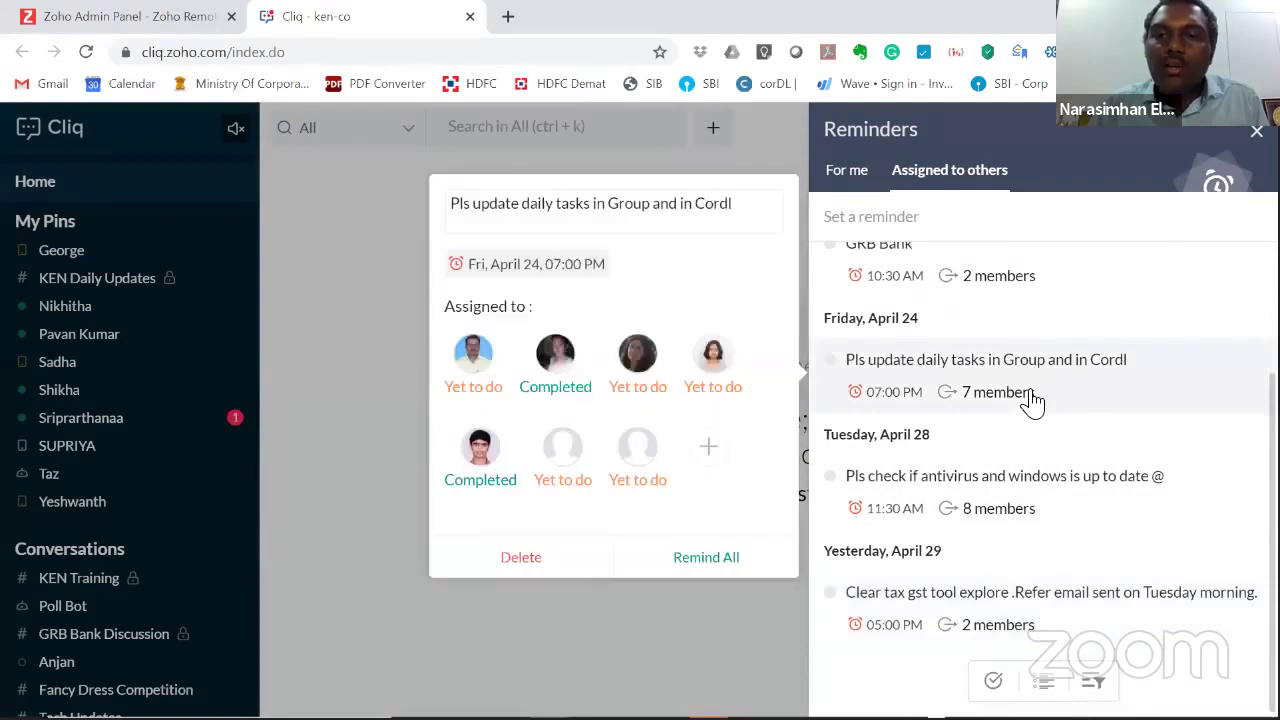
left_click(524, 268)
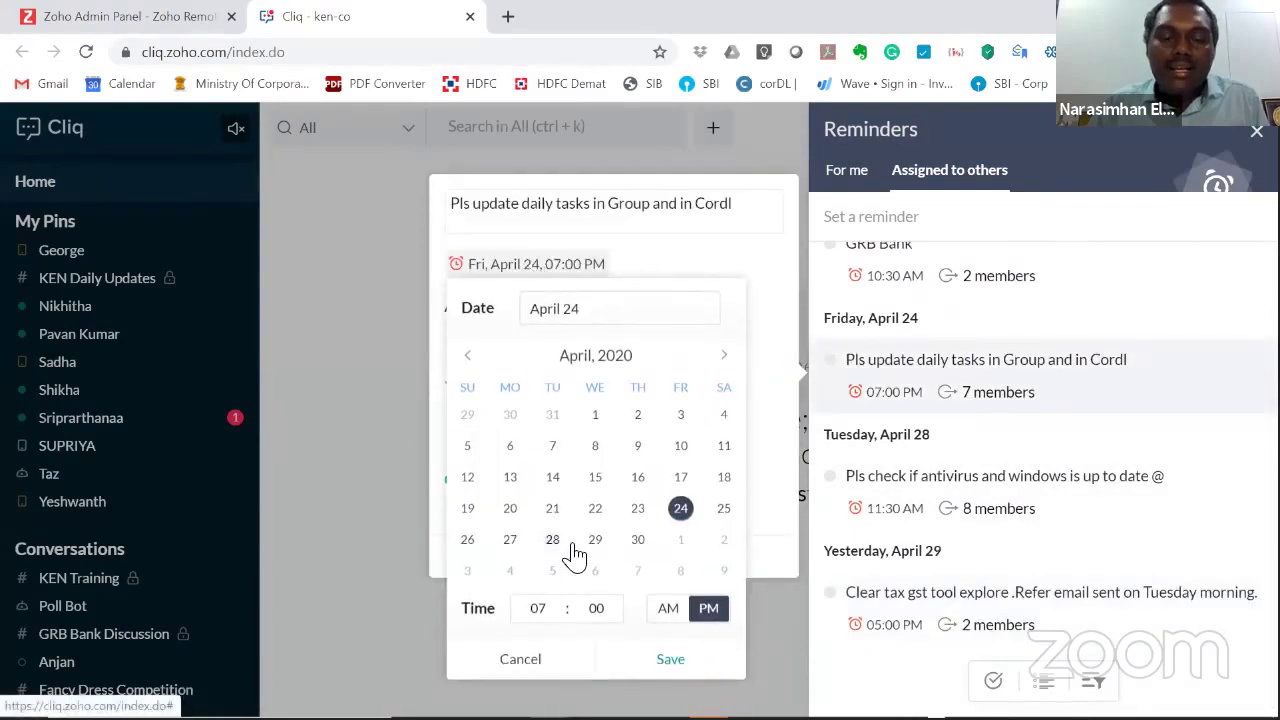
left_click(638, 539)
left_click(598, 612)
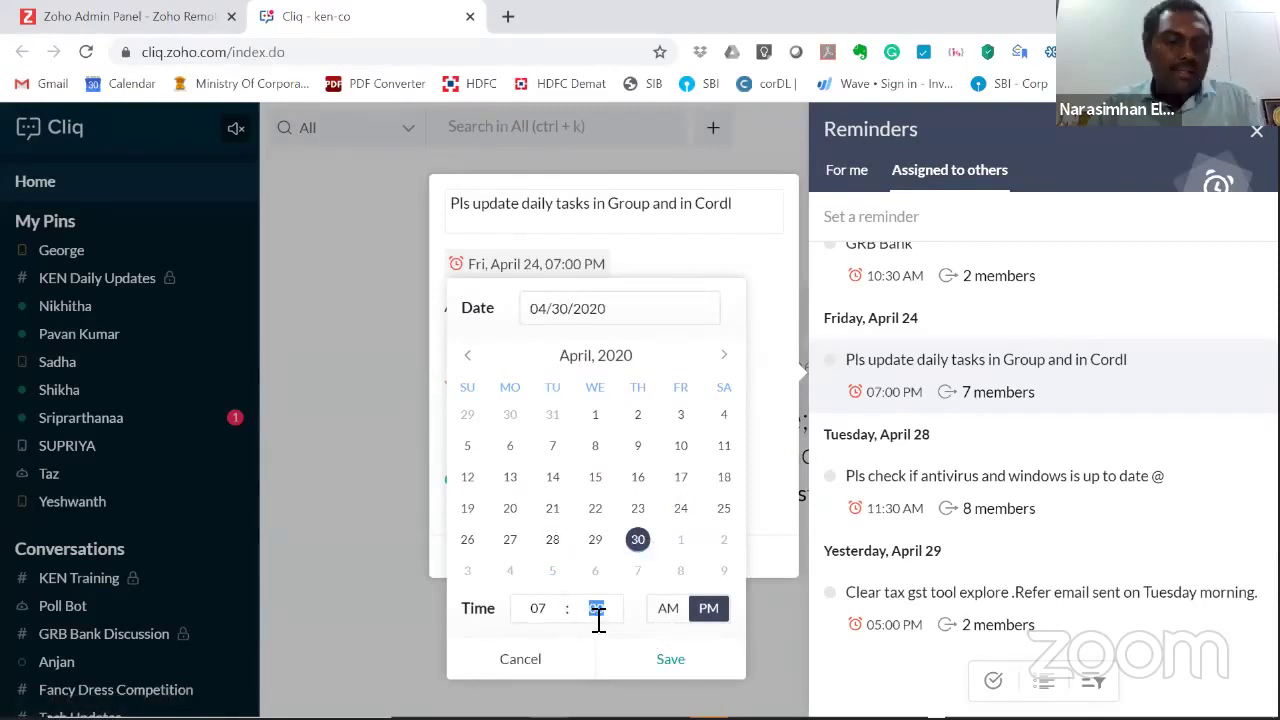
left_click(672, 659)
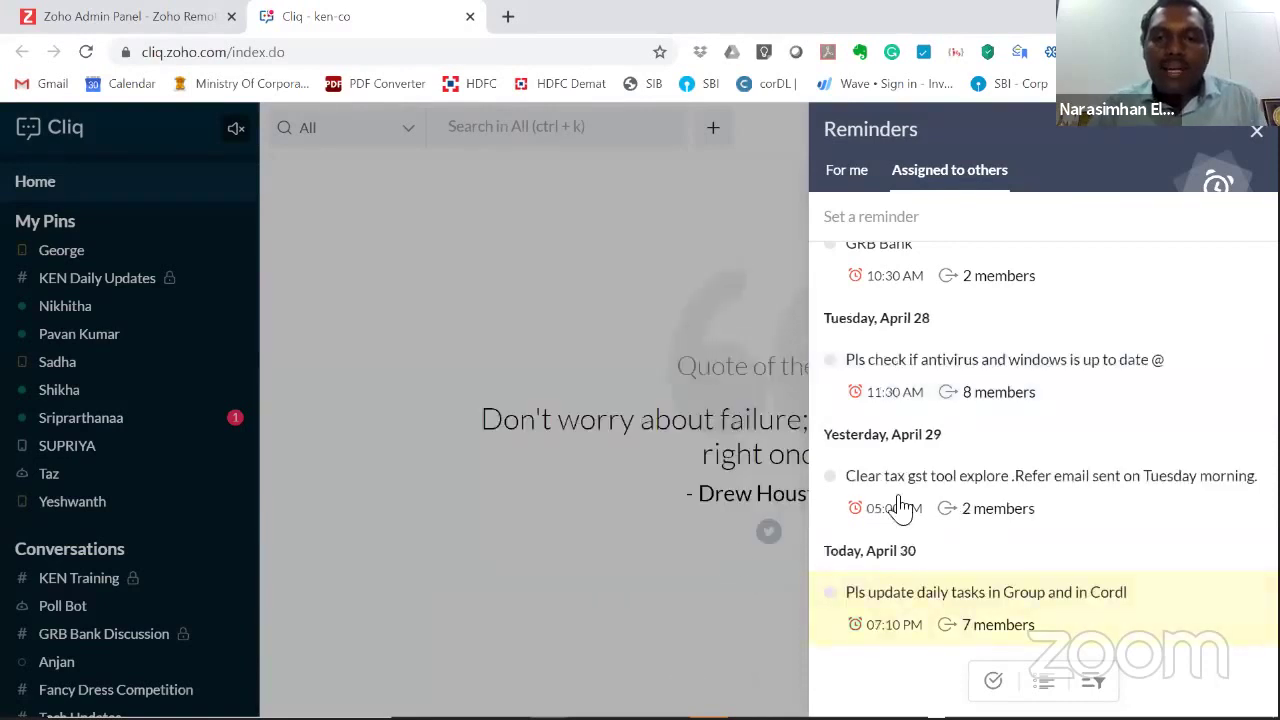
Remind all assignees of the rescheduled daily tasks reminder and close the reminders.
left_click(910, 608)
left_click(706, 690)
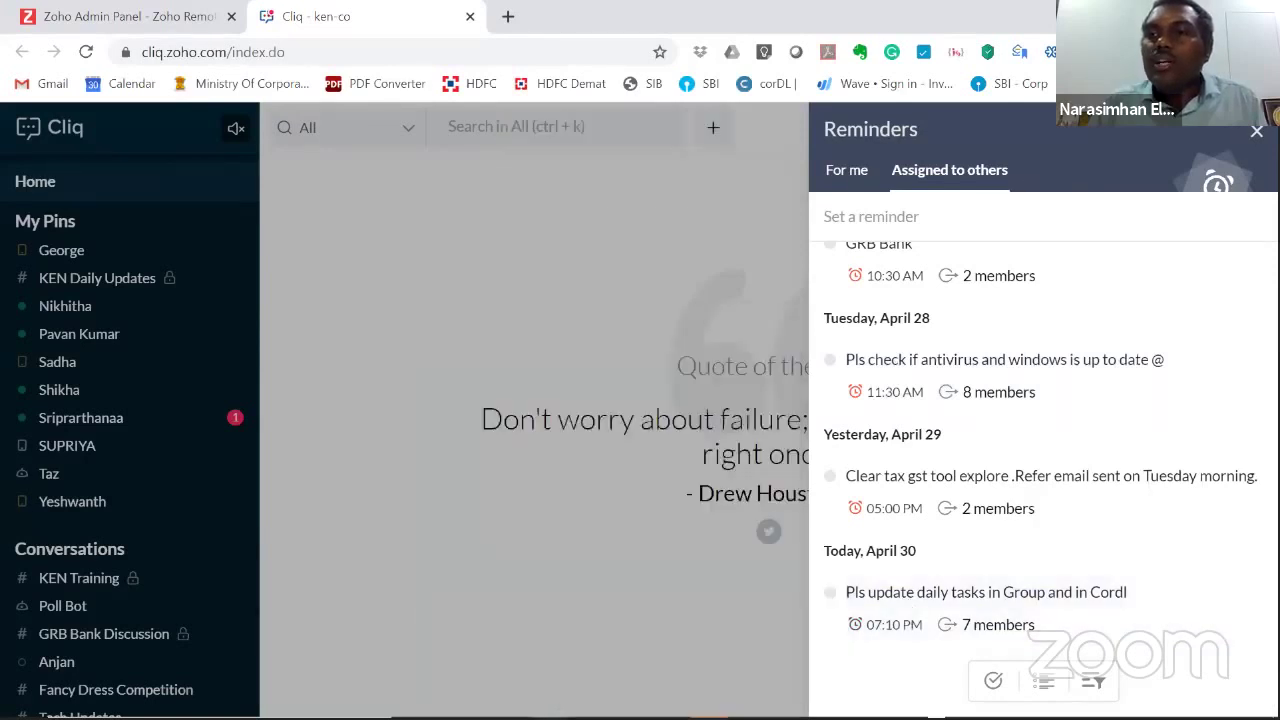
key("Escape")
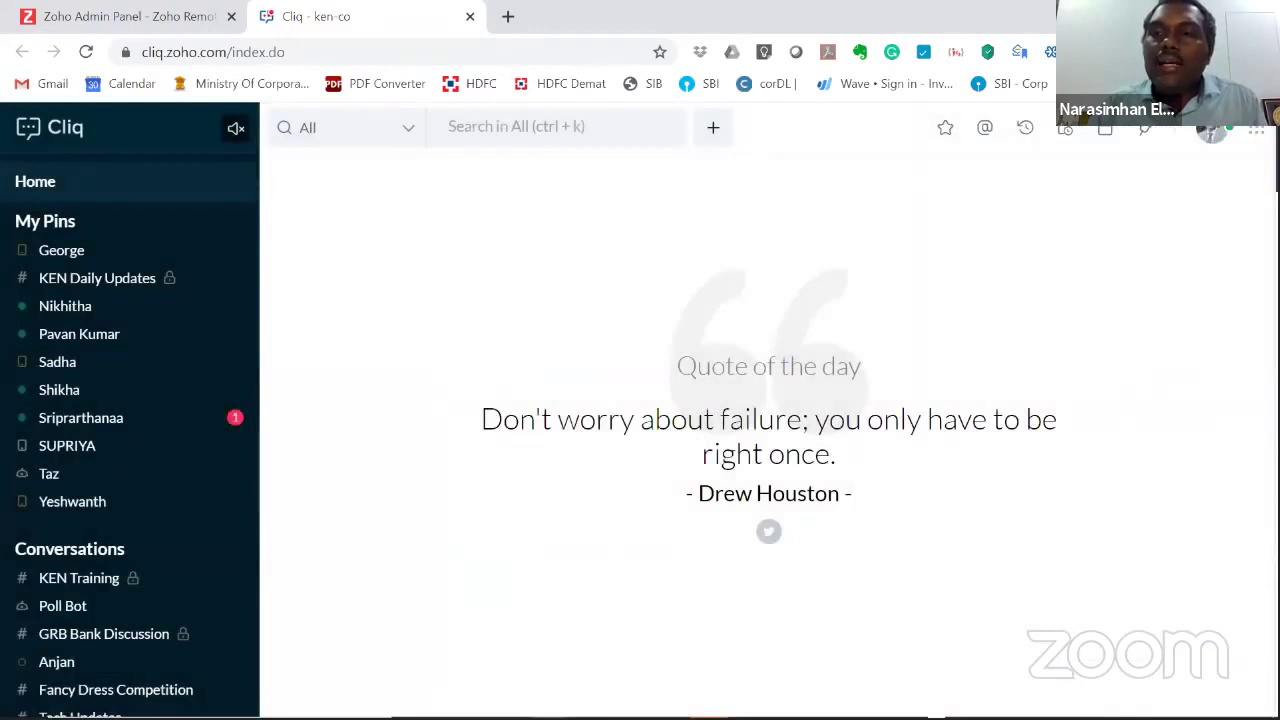
View the list of upcoming events in Cliq and close it.
left_click(1107, 131)
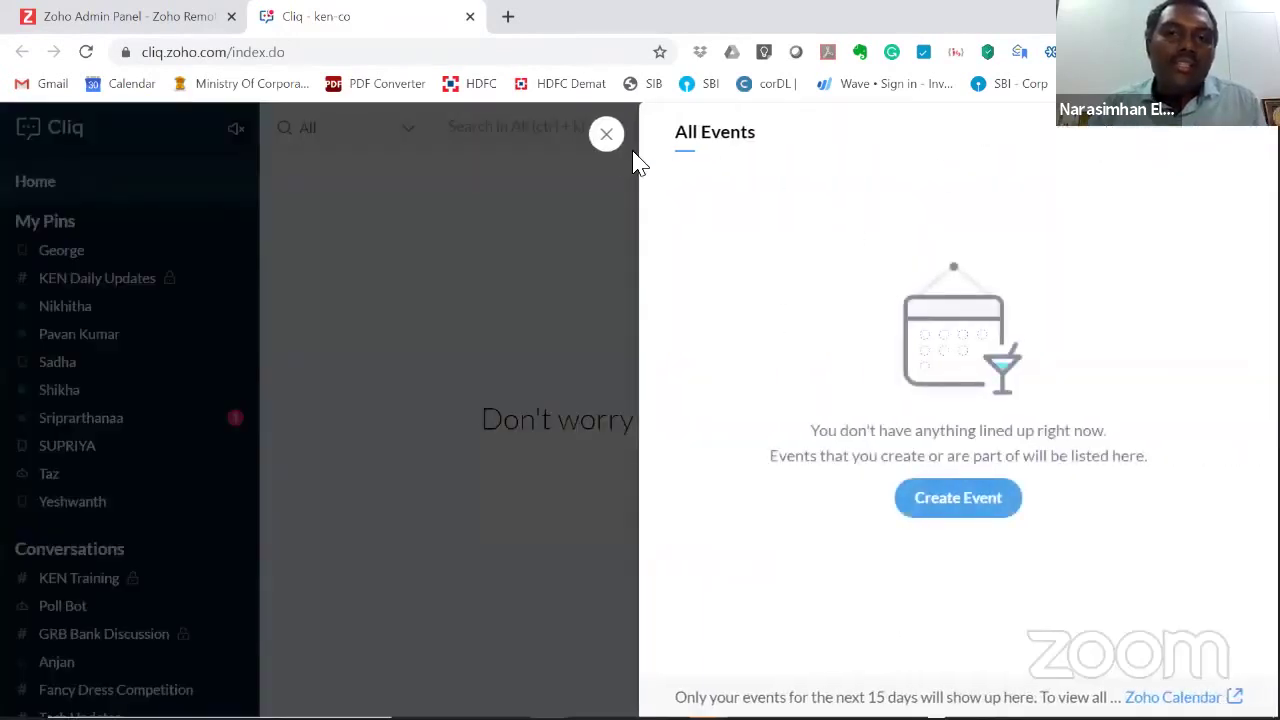
left_click(607, 135)
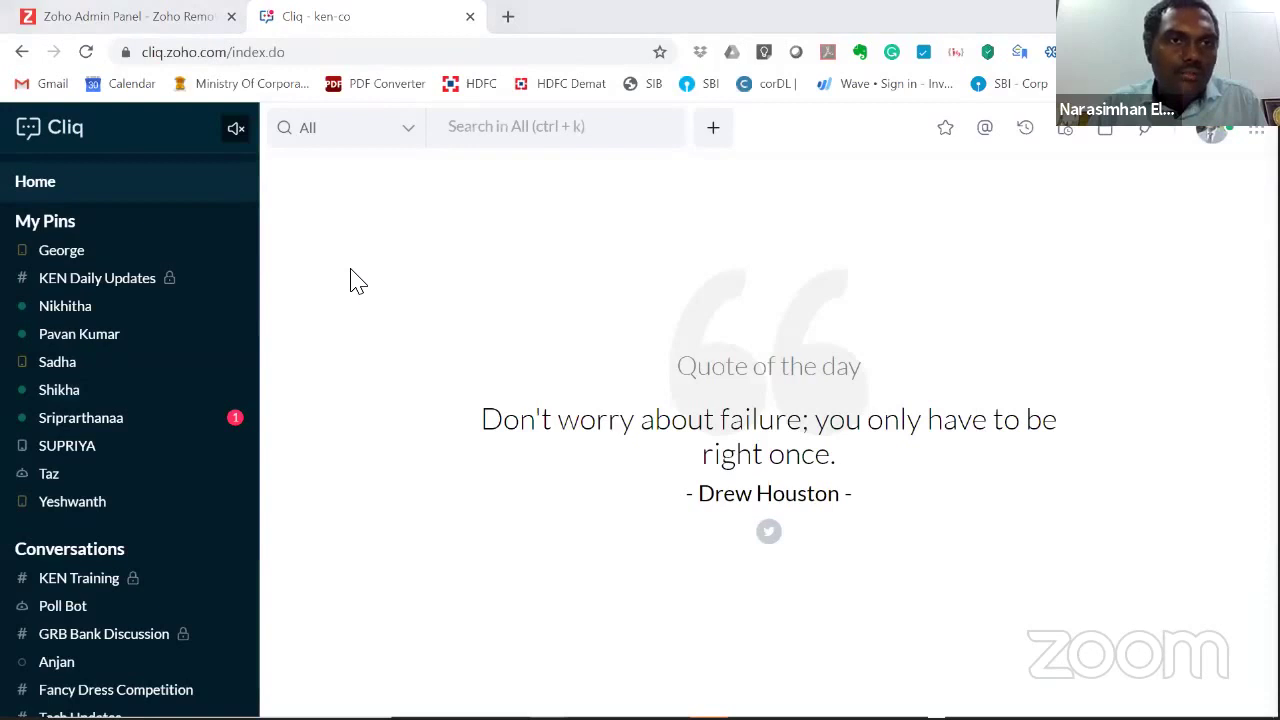
Switch to the Zoho Remotely admin panel, launch Meeting from its details page and open the list of meeting recordings.
key("ctrl+shift+Tab")
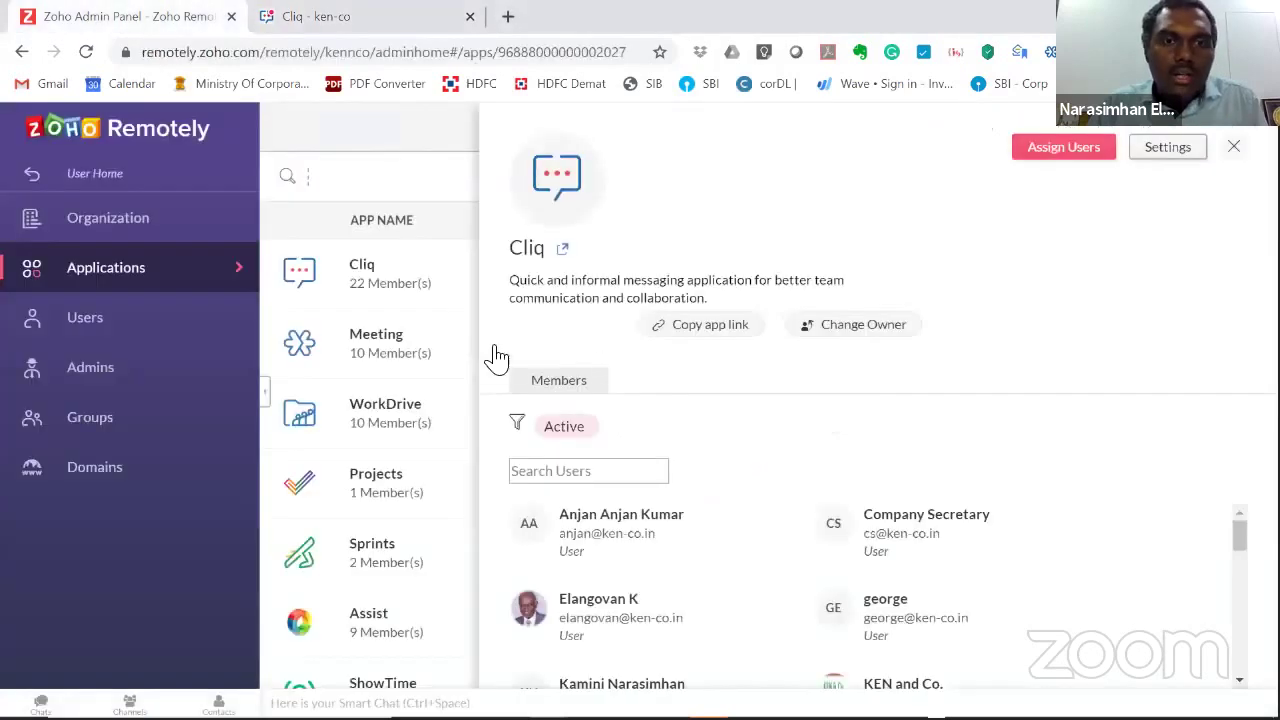
left_click(380, 340)
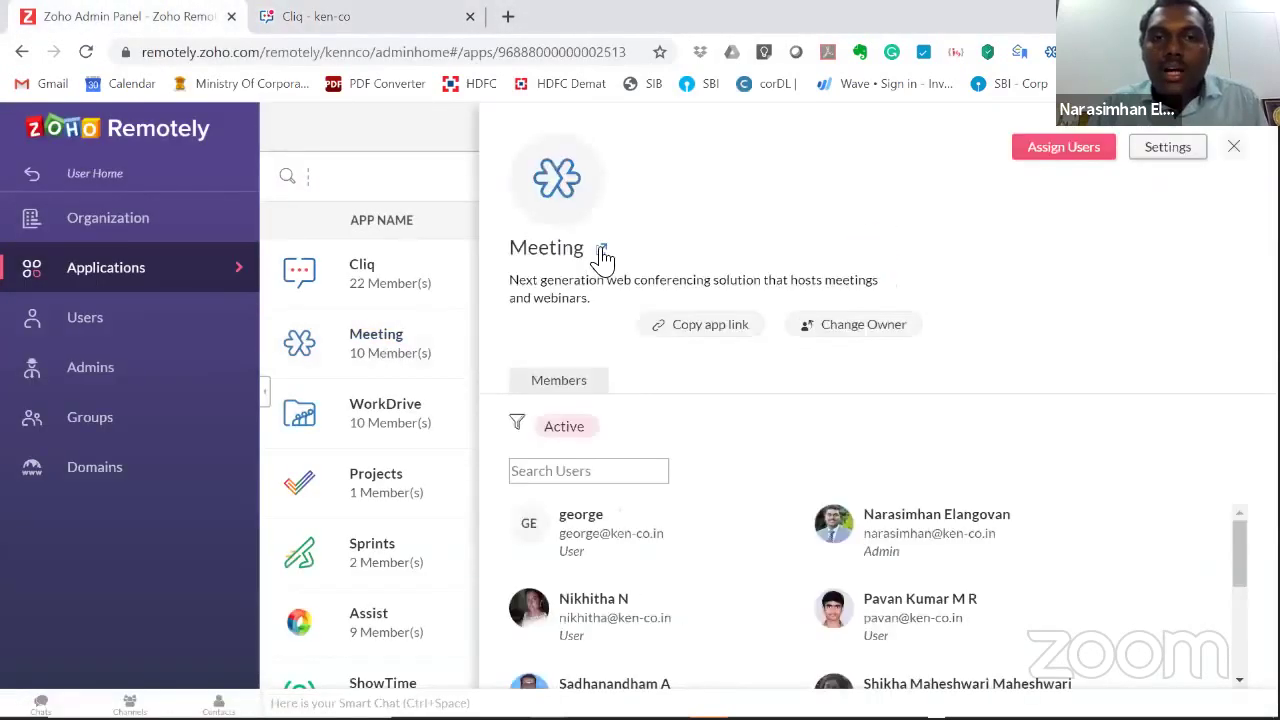
left_click(601, 253)
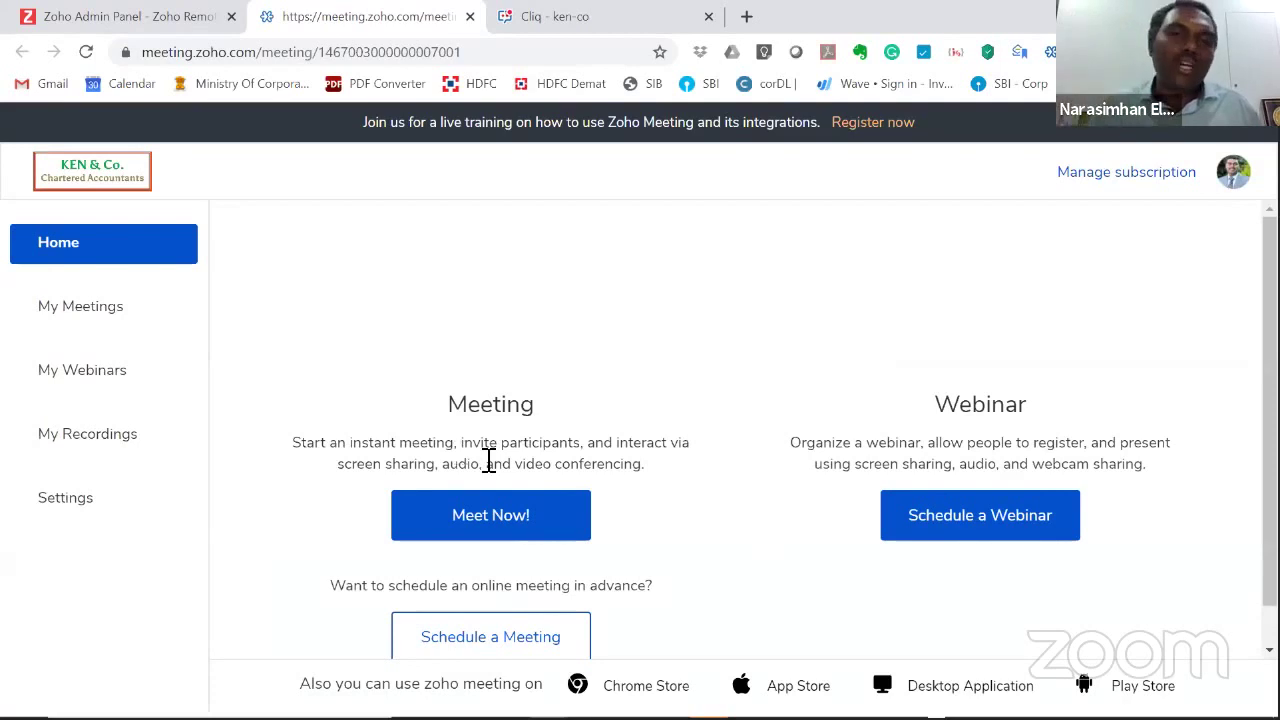
scroll(608, 521, "down", 1)
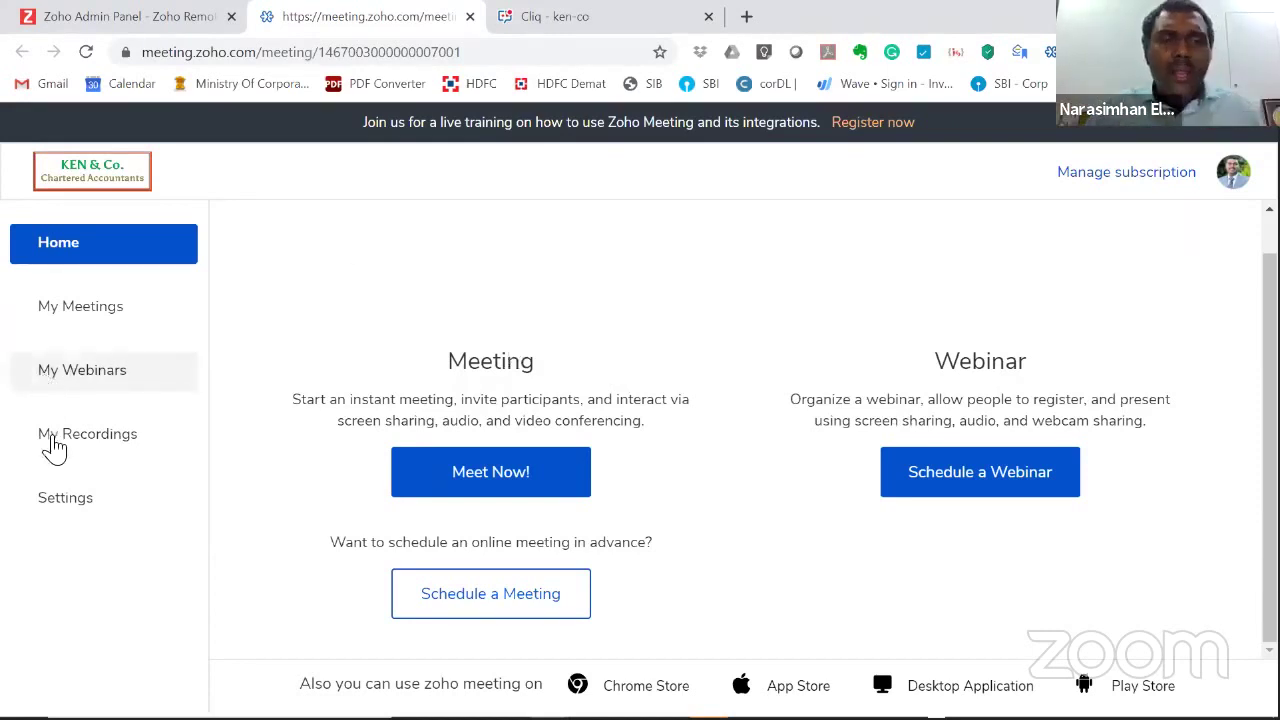
left_click(87, 434)
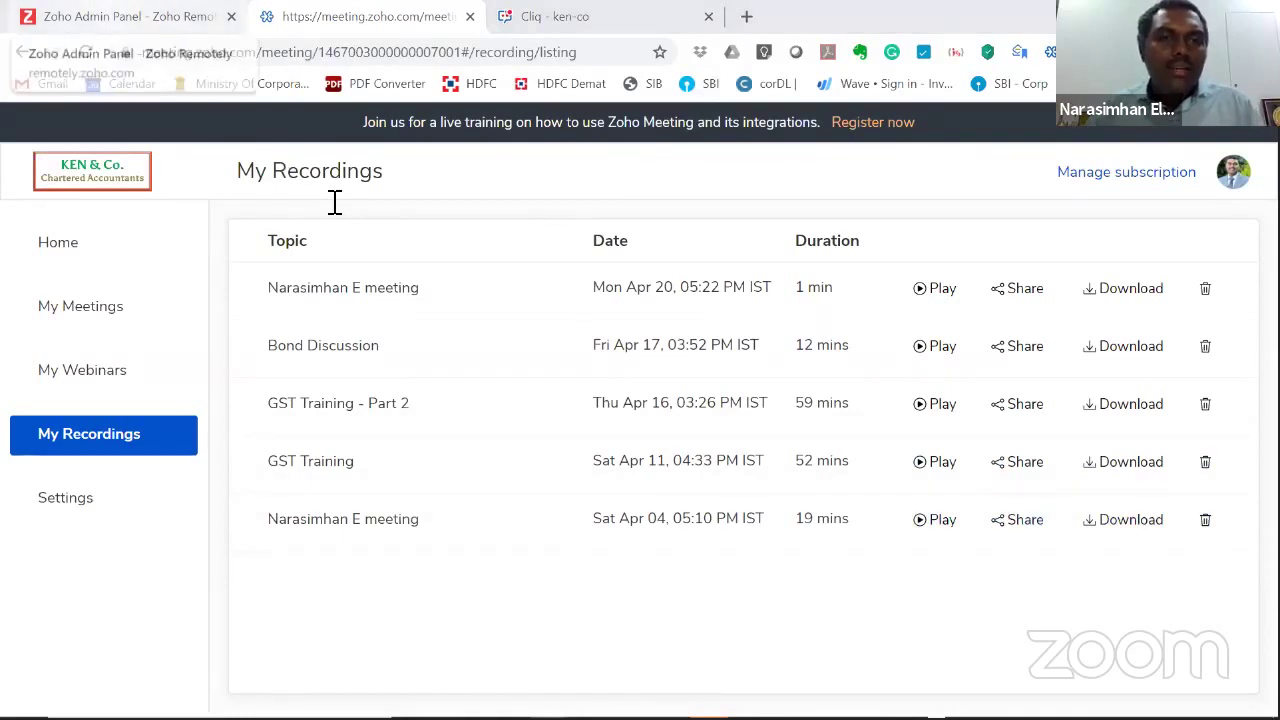
Return to the Zoho Remotely admin panel and launch Assist from its details page.
key("ctrl+Tab")
key("ctrl+Tab")
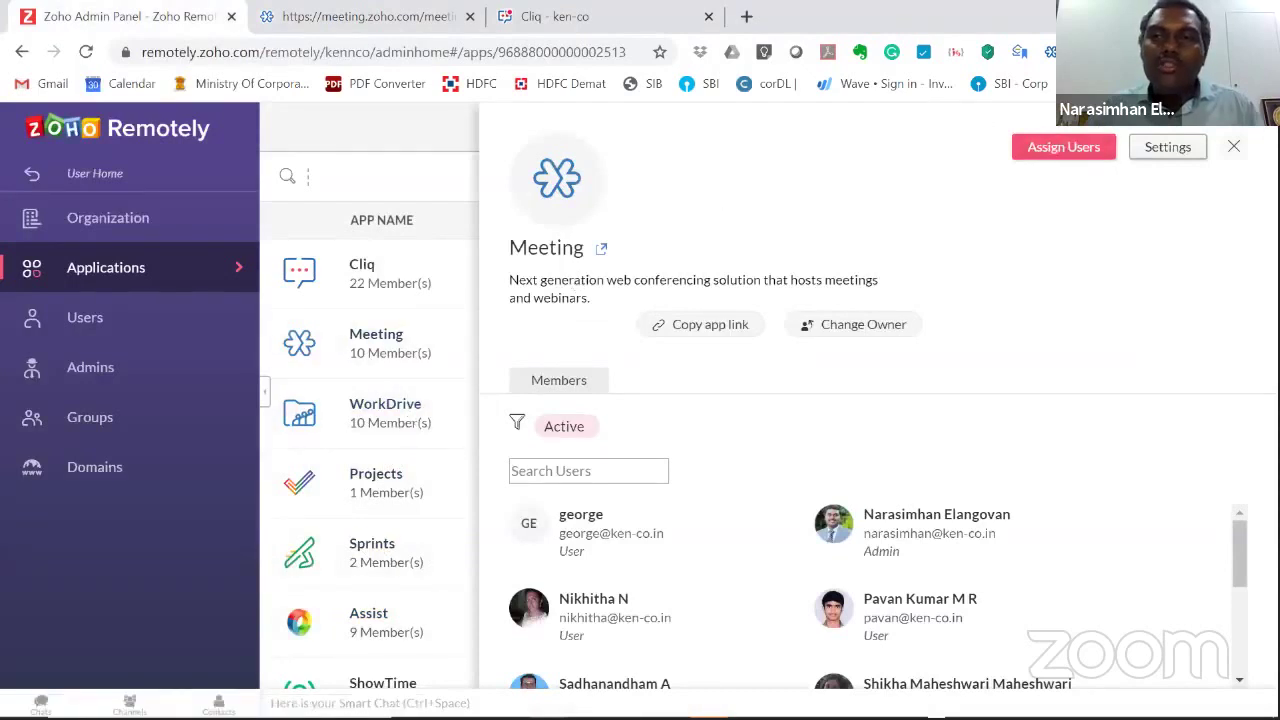
left_click(455, 430)
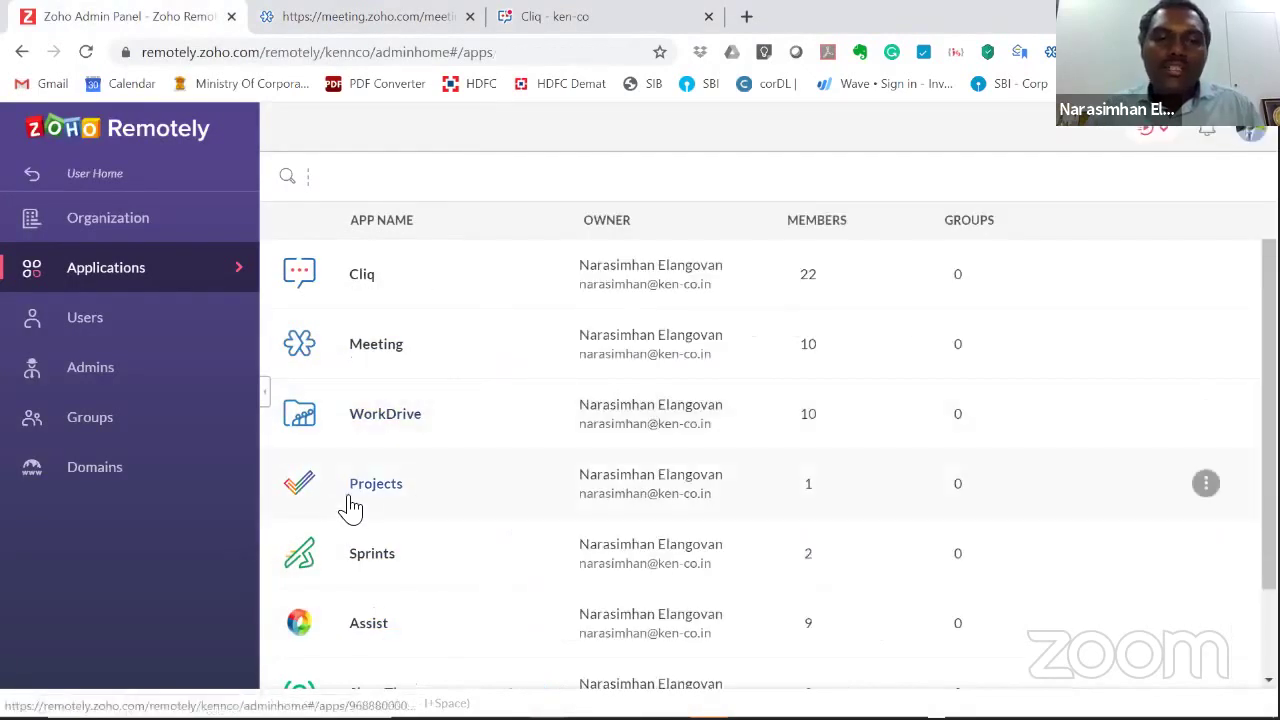
scroll(399, 581, "down", 1)
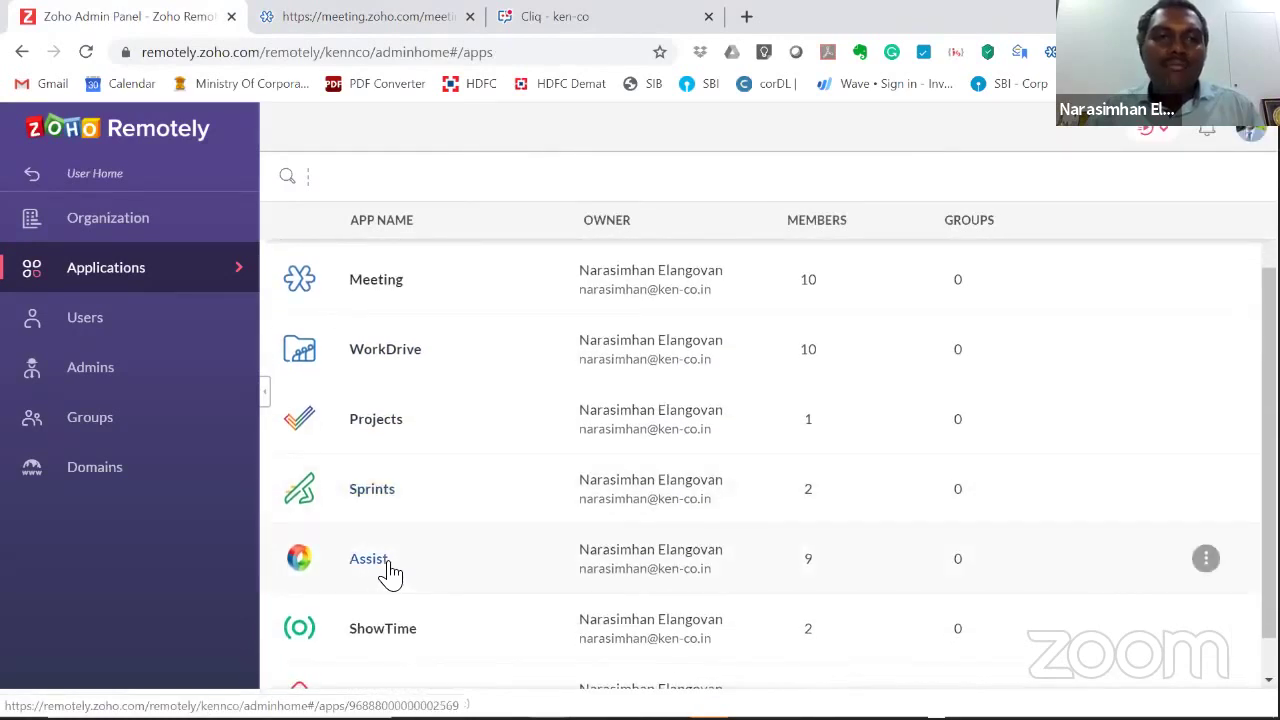
left_click(393, 575)
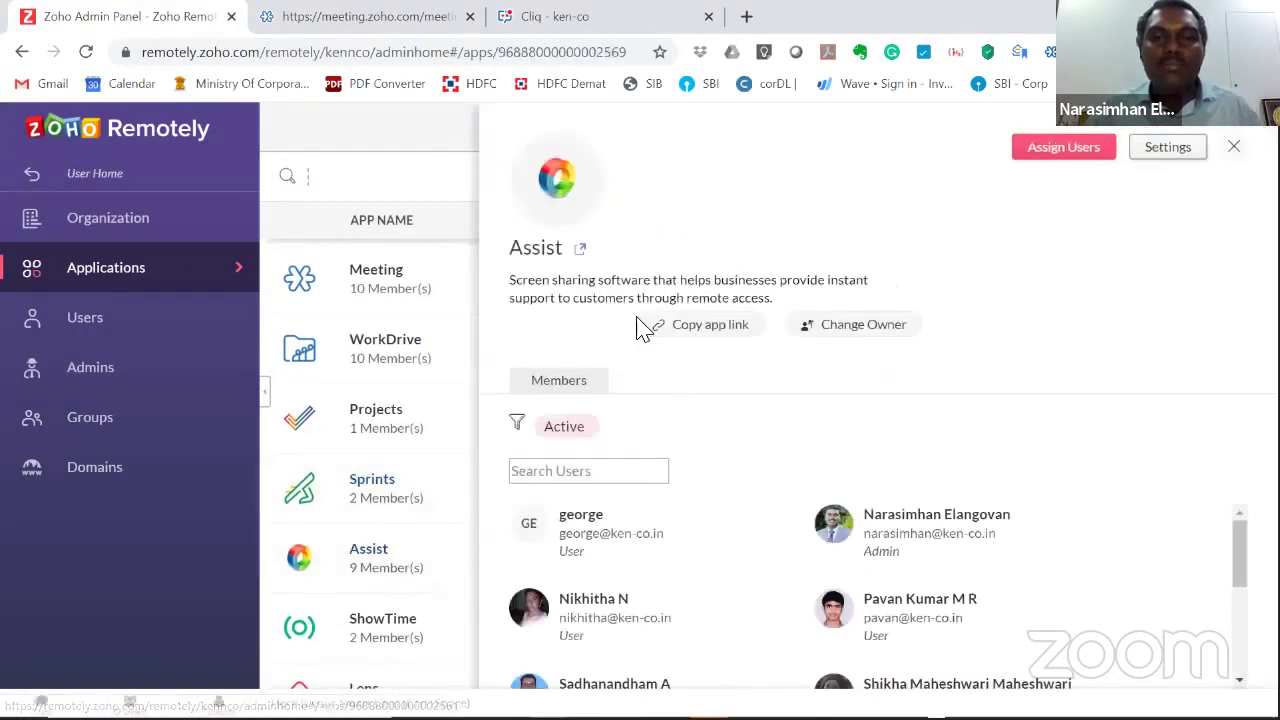
left_click(580, 249)
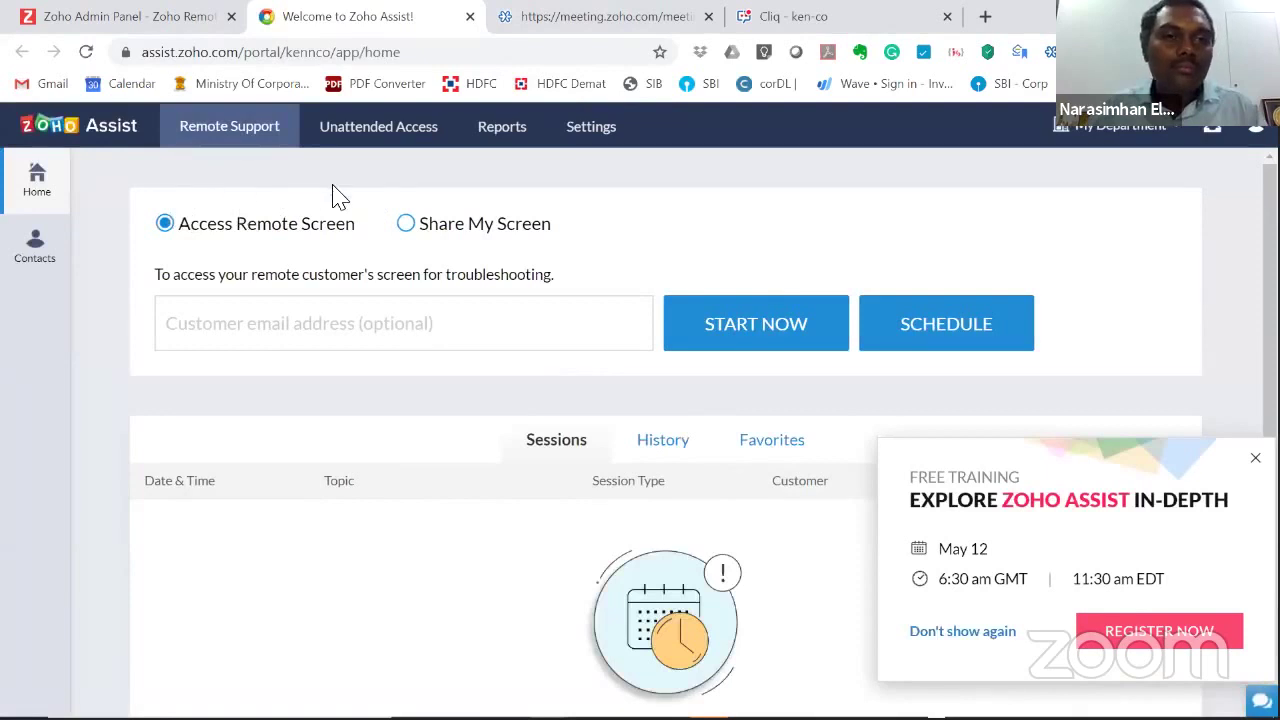
Connect to system8-pc from the unattended access devices and enter the account password to sign in to Windows.
left_click(400, 329)
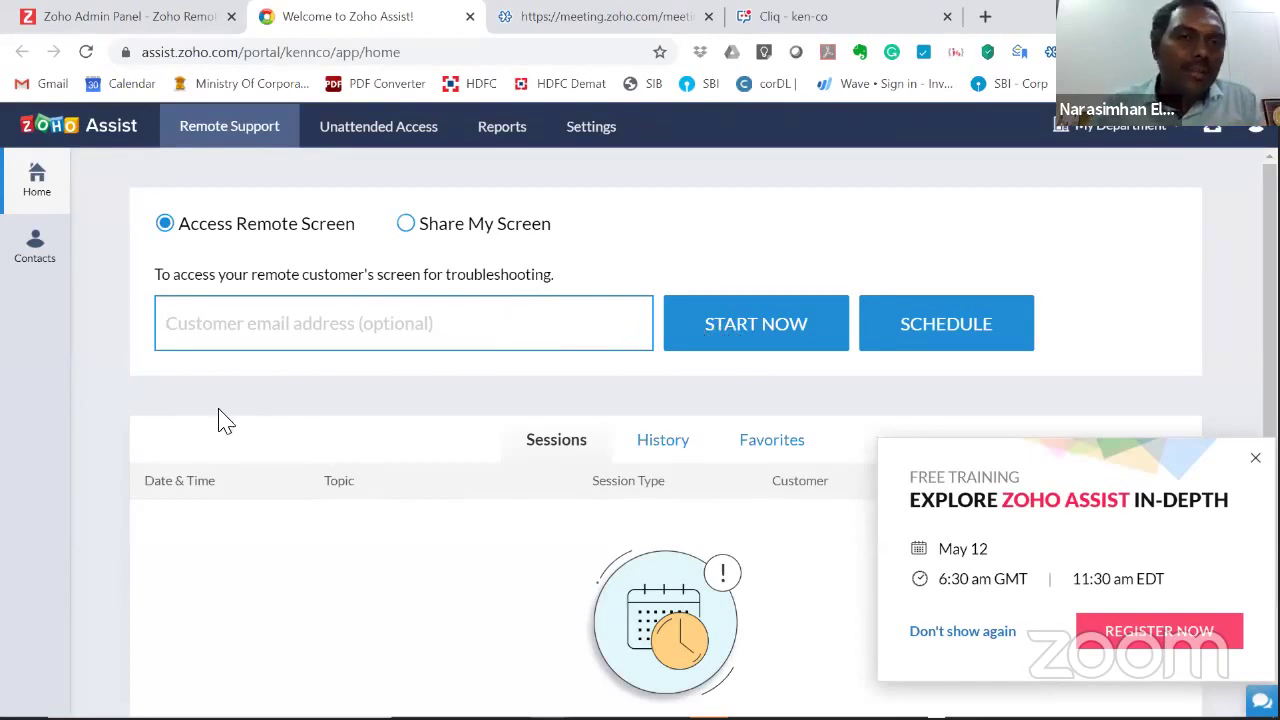
left_click(416, 131)
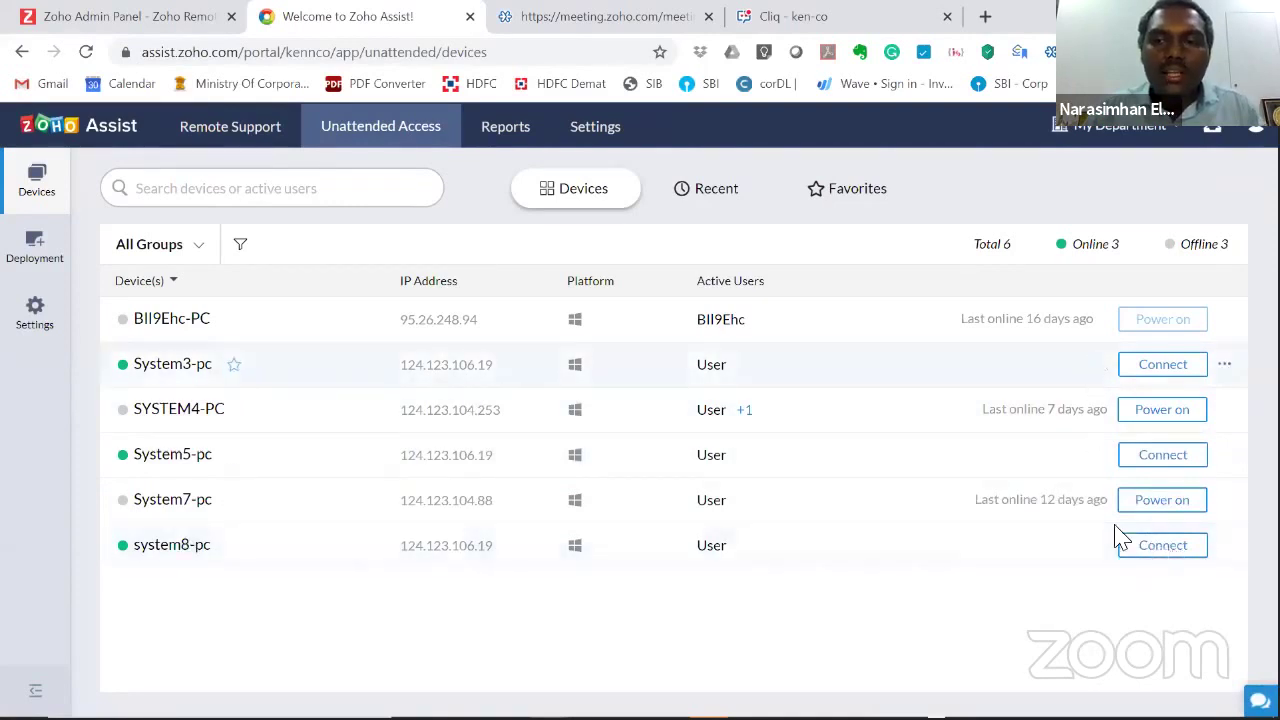
left_click(1162, 545)
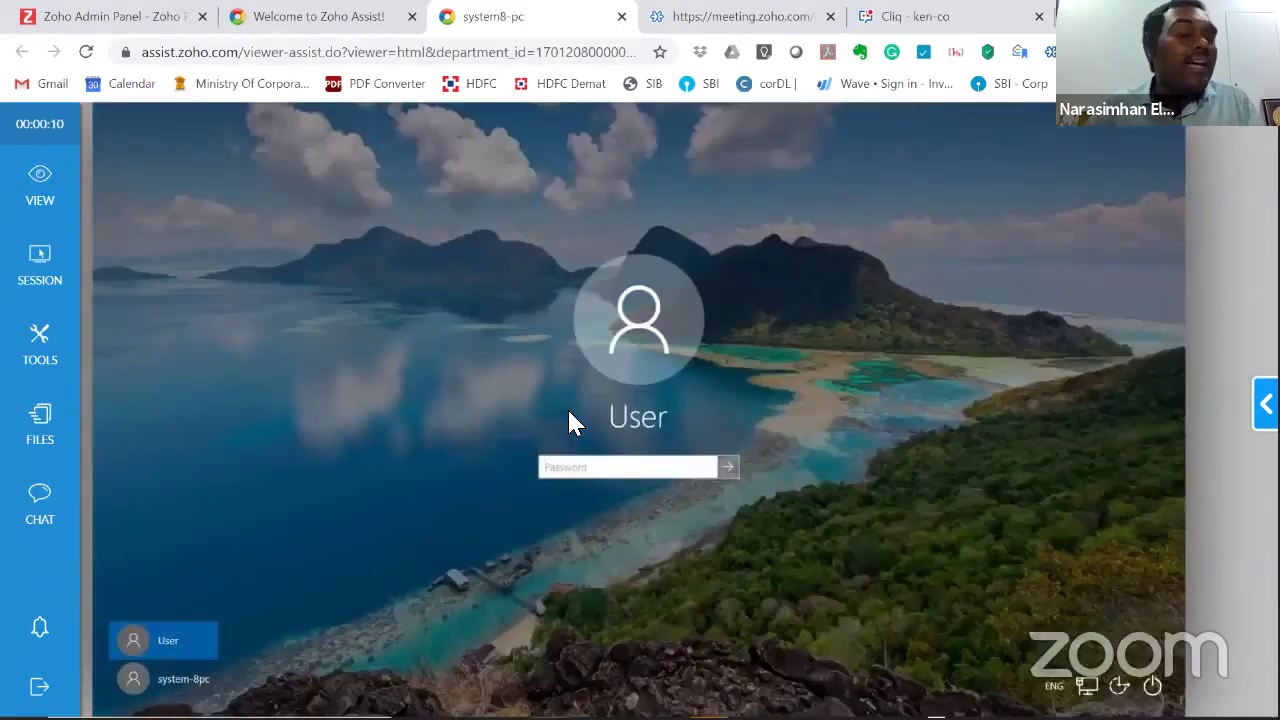
type("•••••")
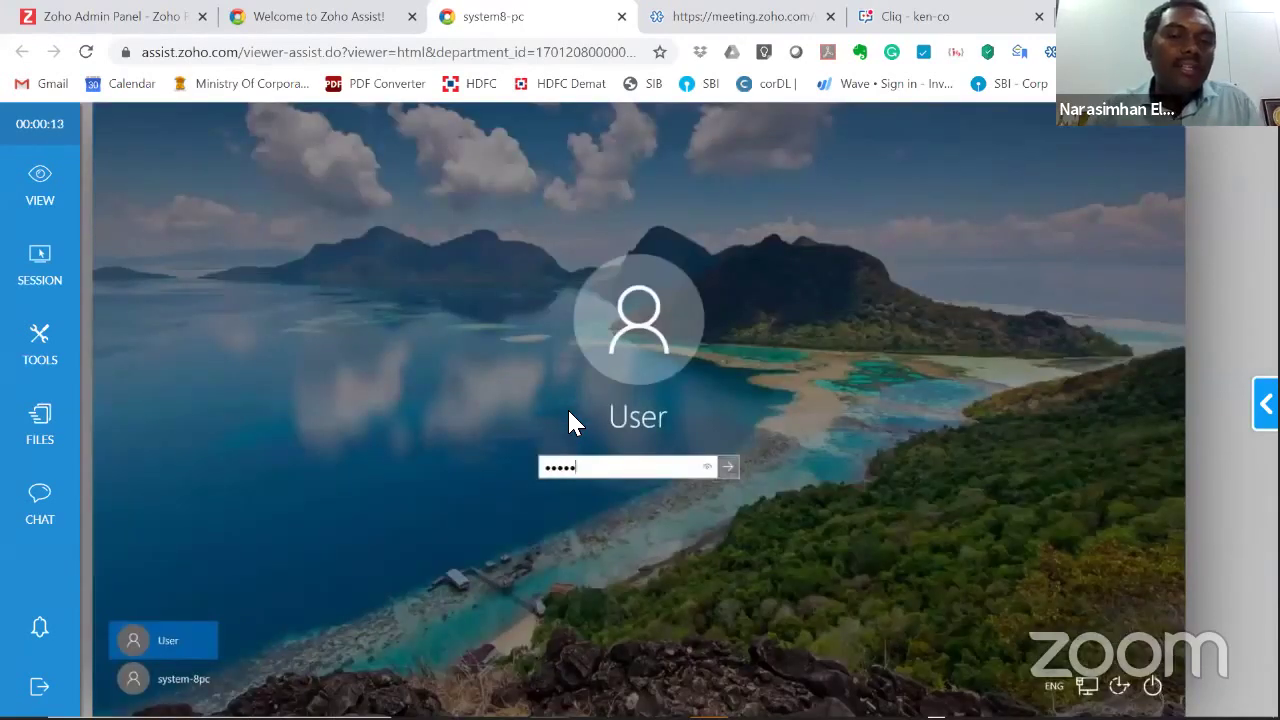
key("Return")
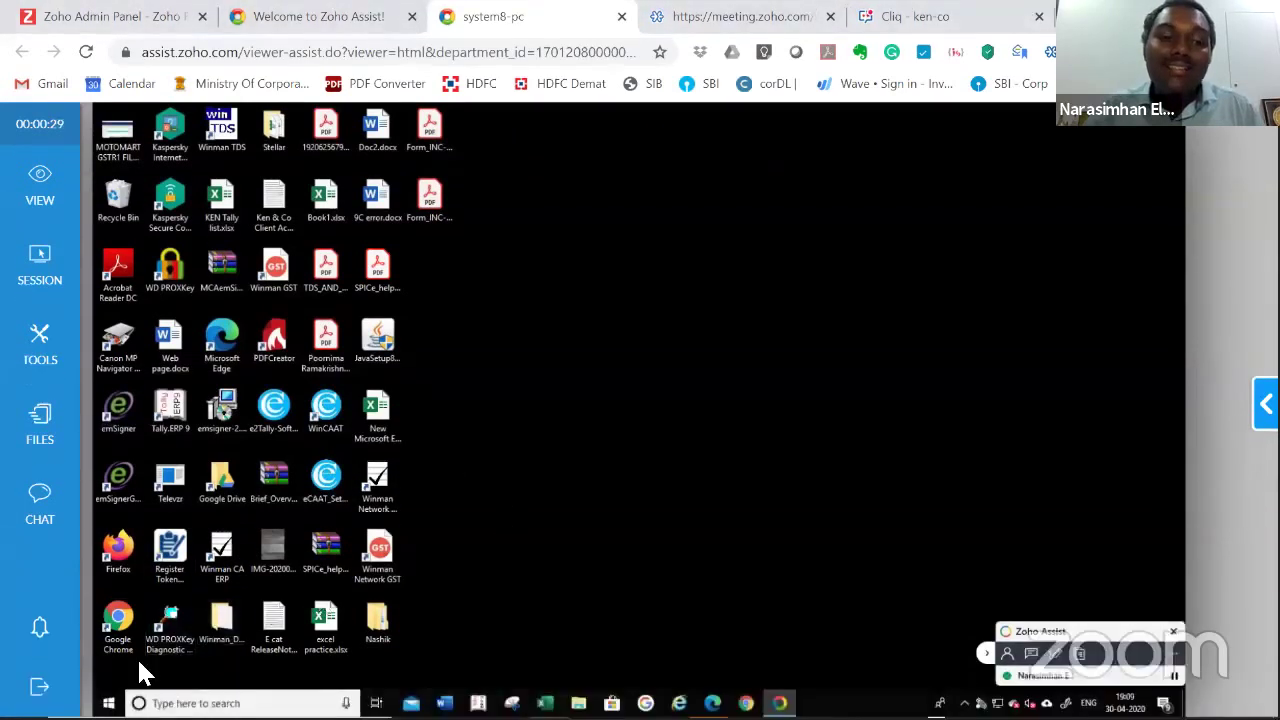
Restart the remote system8-pc computer from within its Windows session.
left_click(108, 703)
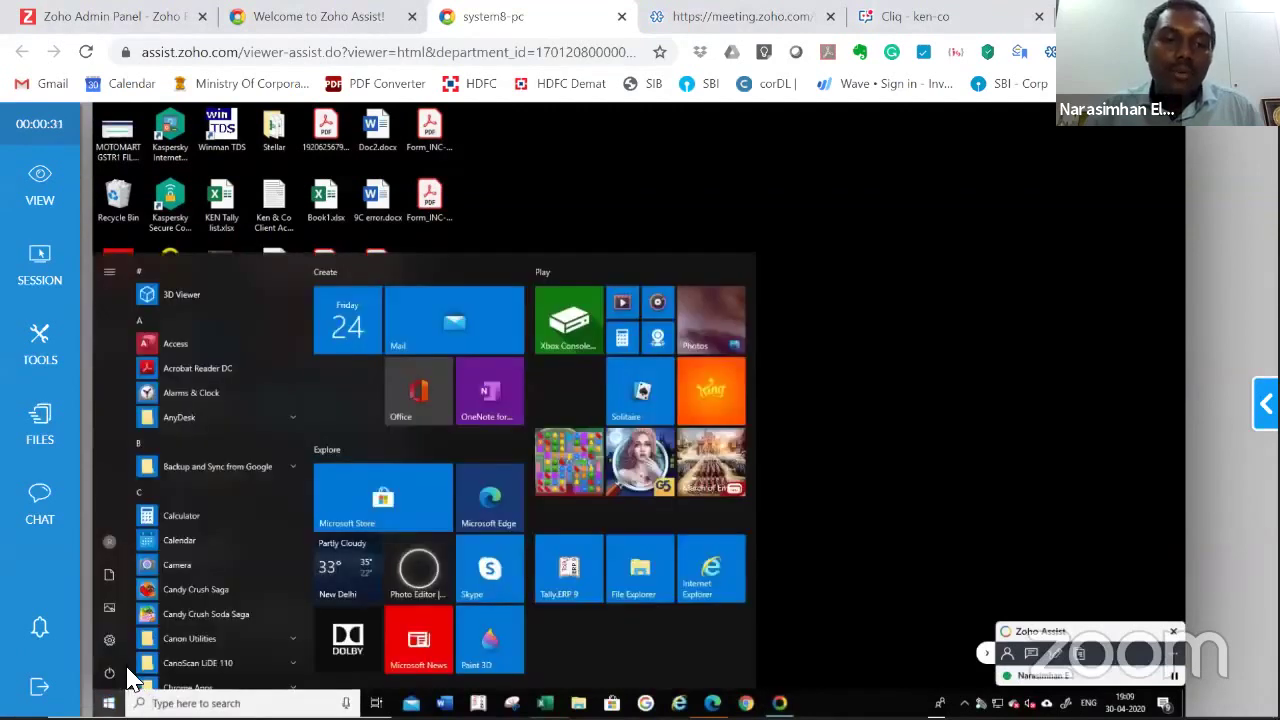
left_click(110, 672)
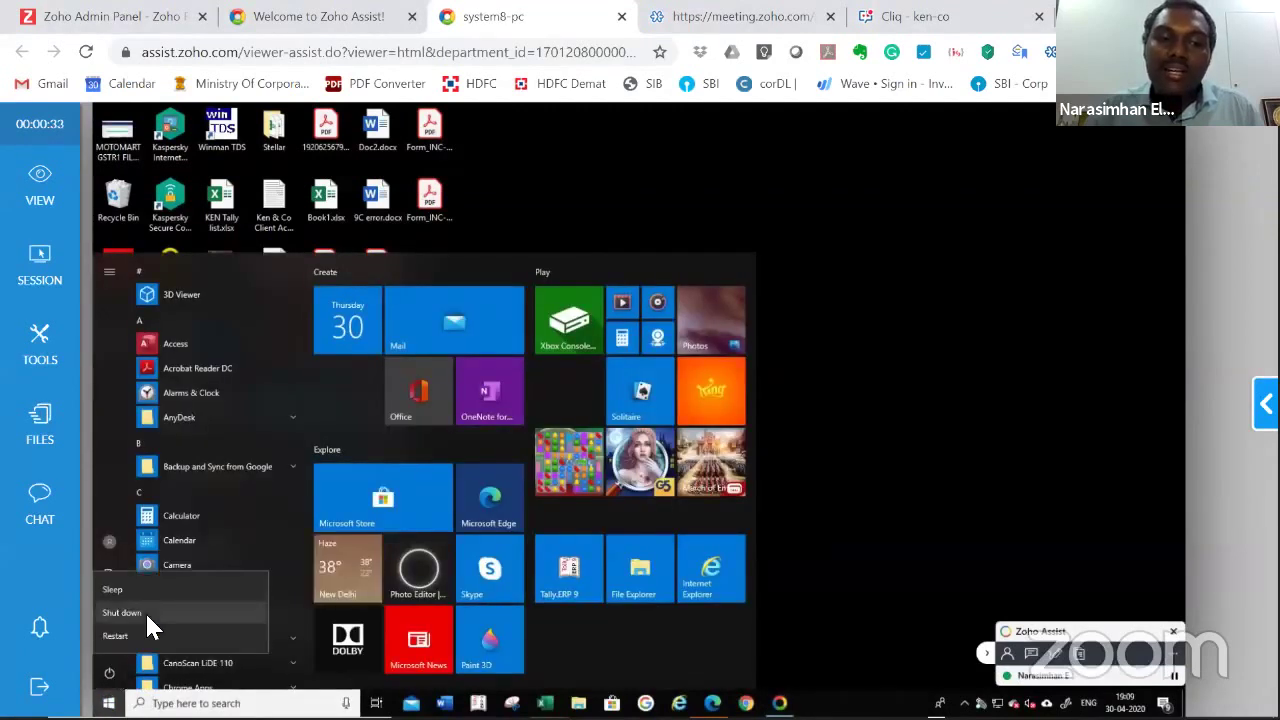
left_click(135, 632)
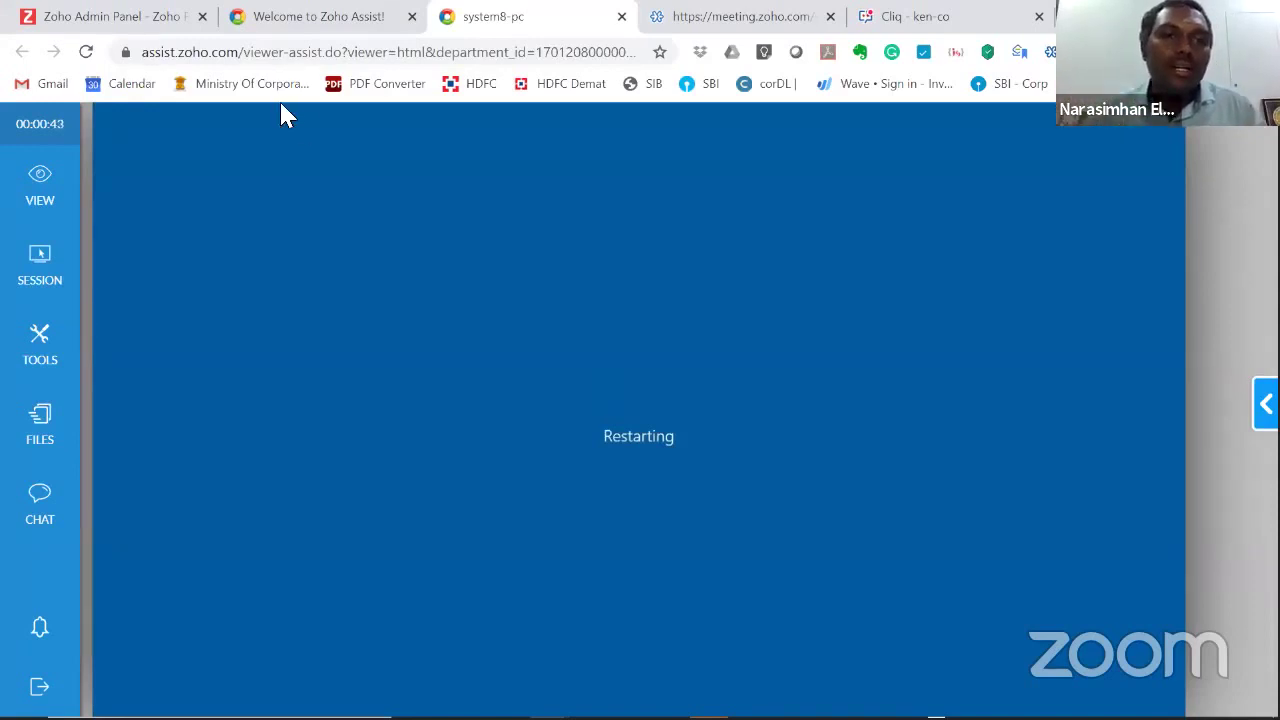
Return to Zoho Assist and open the Manage Technicians settings to review technicians' remote support and unattended access permissions.
left_click(147, 30)
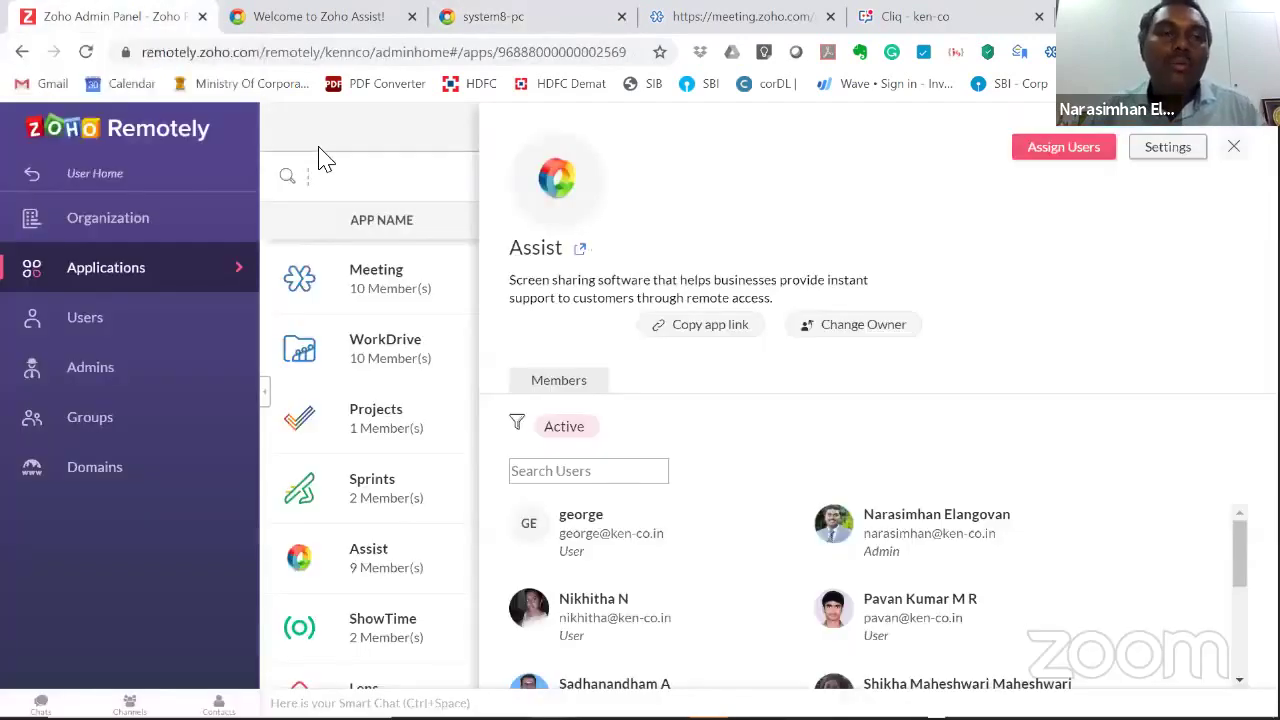
key("ctrl+Tab")
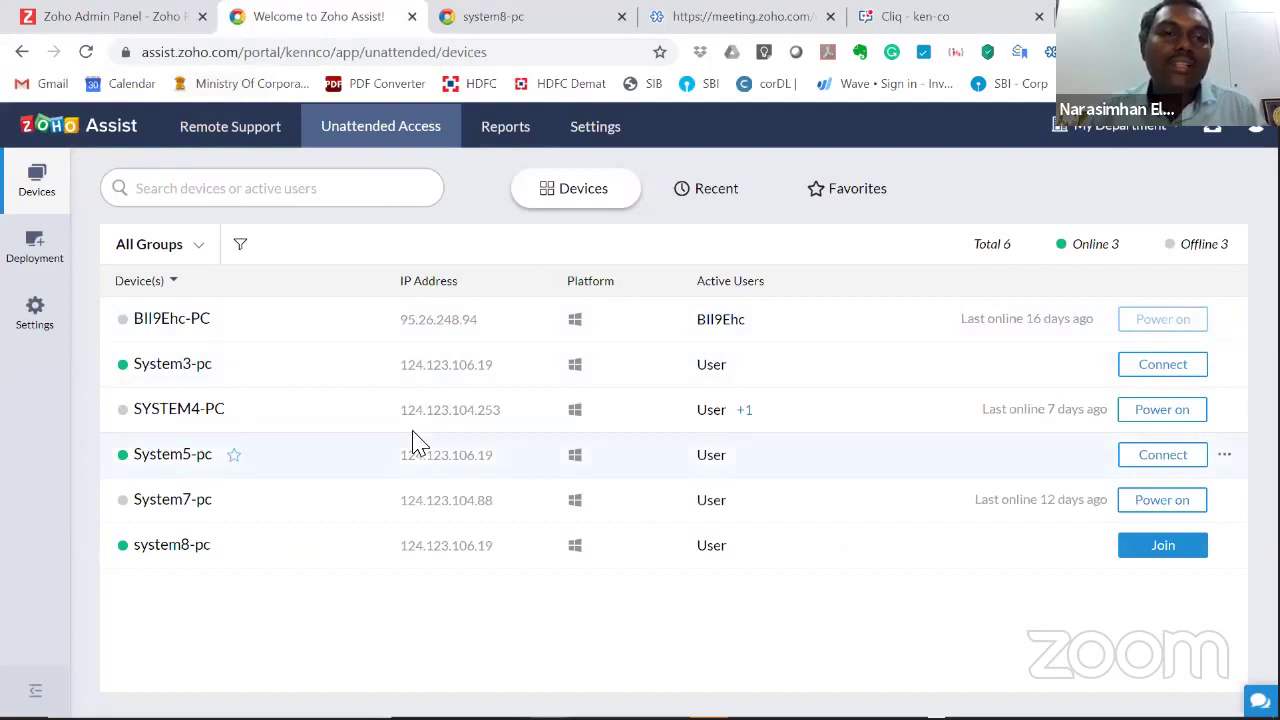
left_click(612, 137)
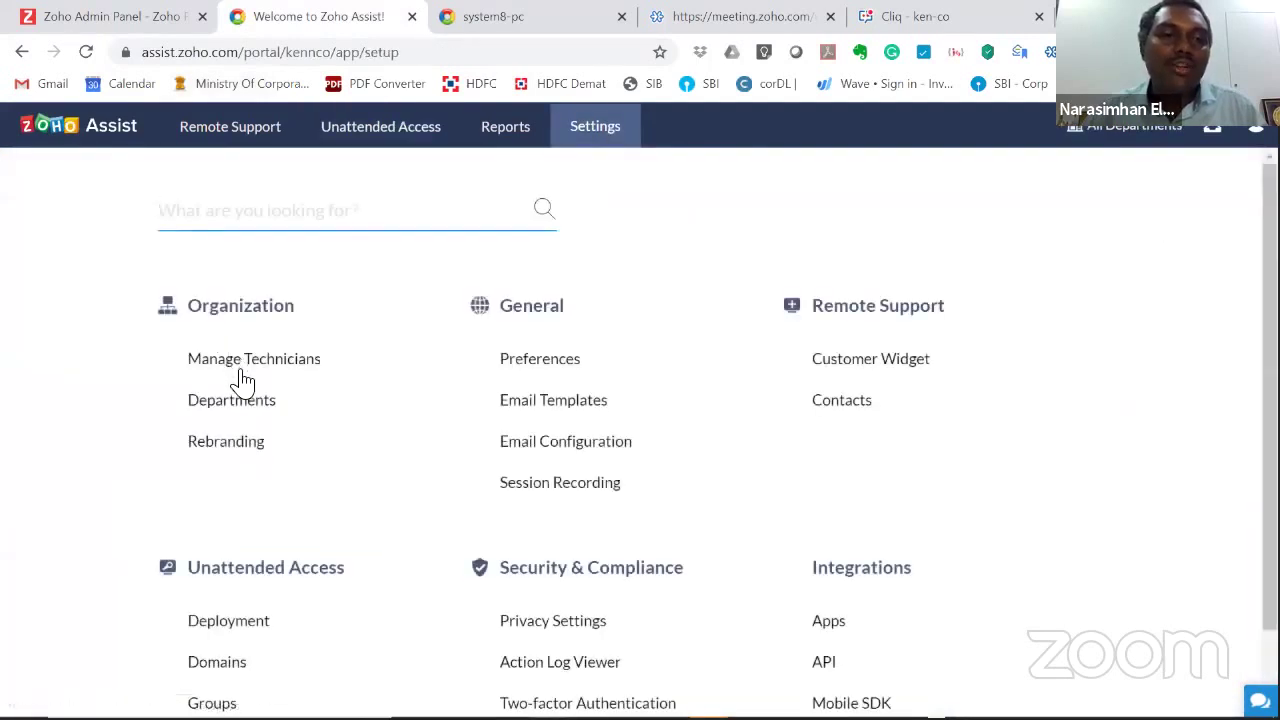
left_click(236, 365)
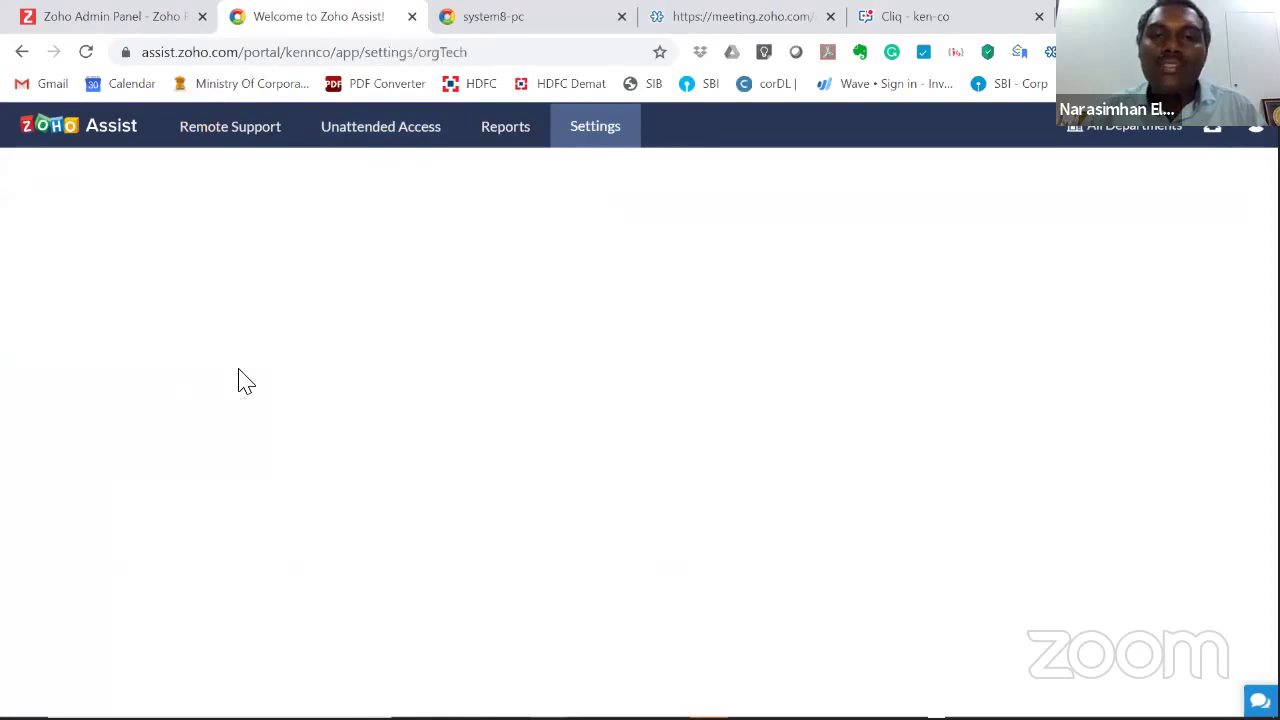
scroll(654, 537, "down", 2)
scroll(656, 538, "up", 2)
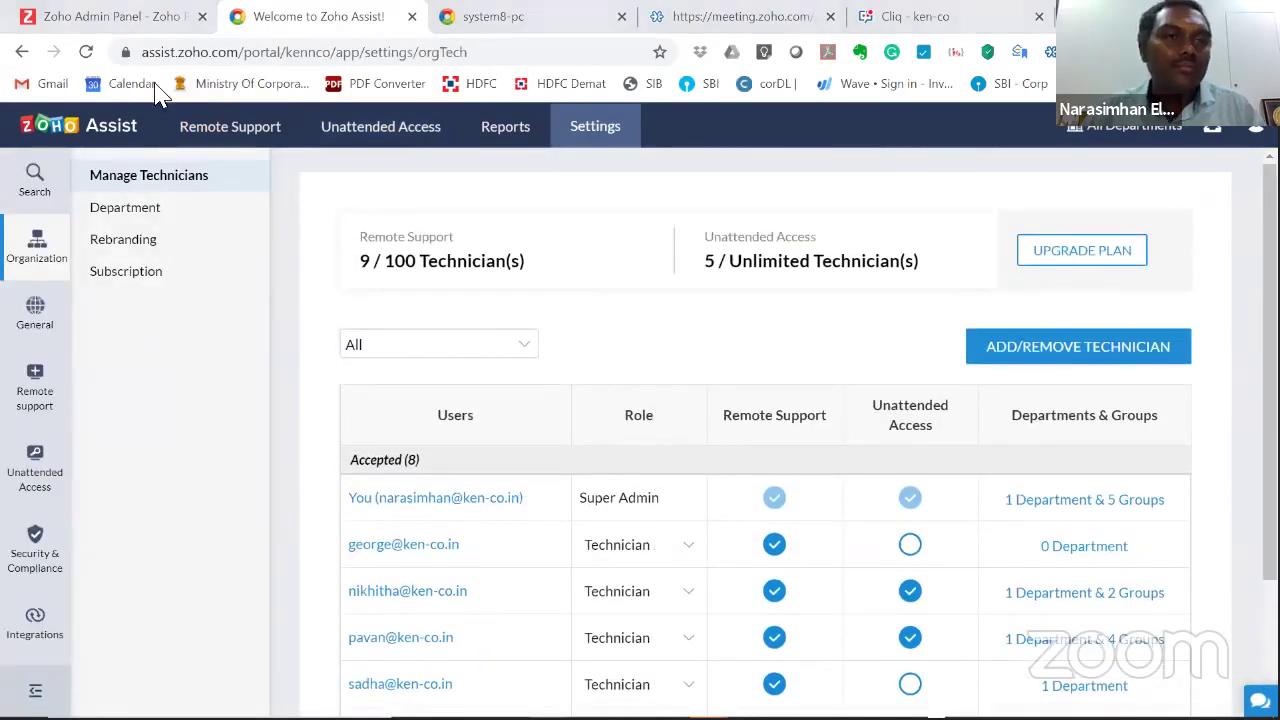
Switch to the Zoho Remotely admin panel, open the details page of Lens and launch the app.
left_click(110, 16)
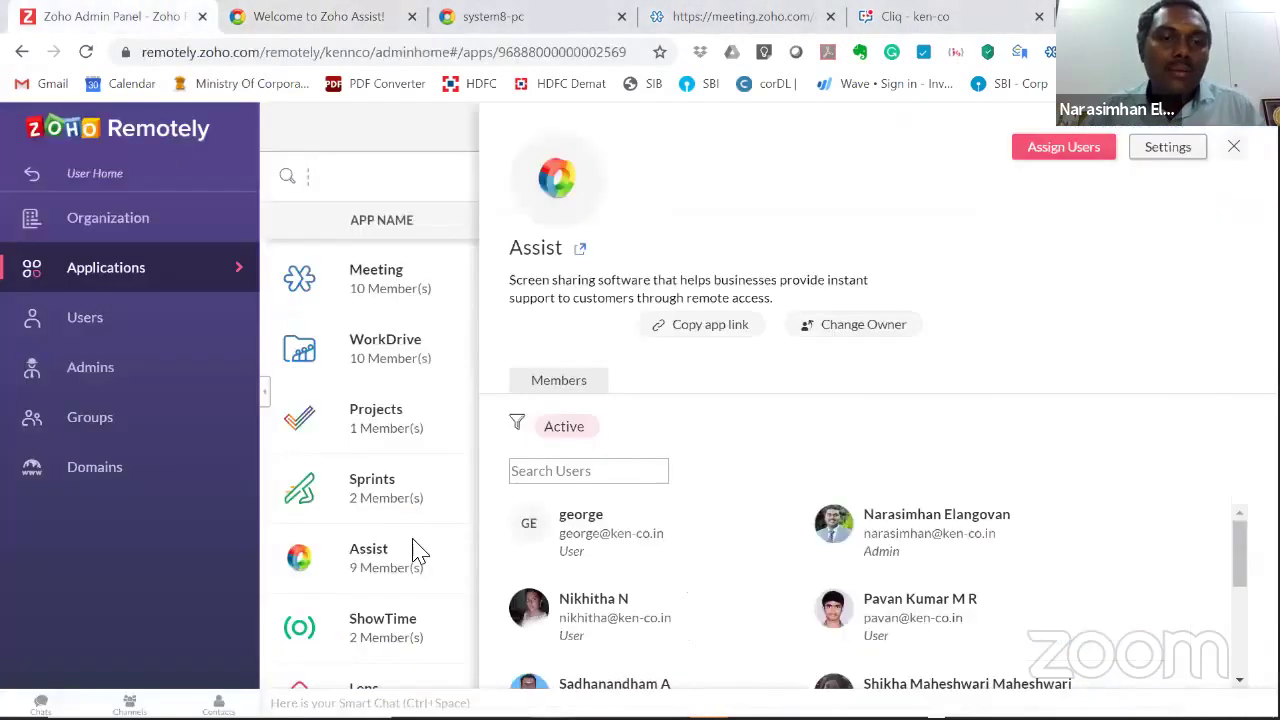
scroll(348, 670, "down", 1)
left_click(364, 648)
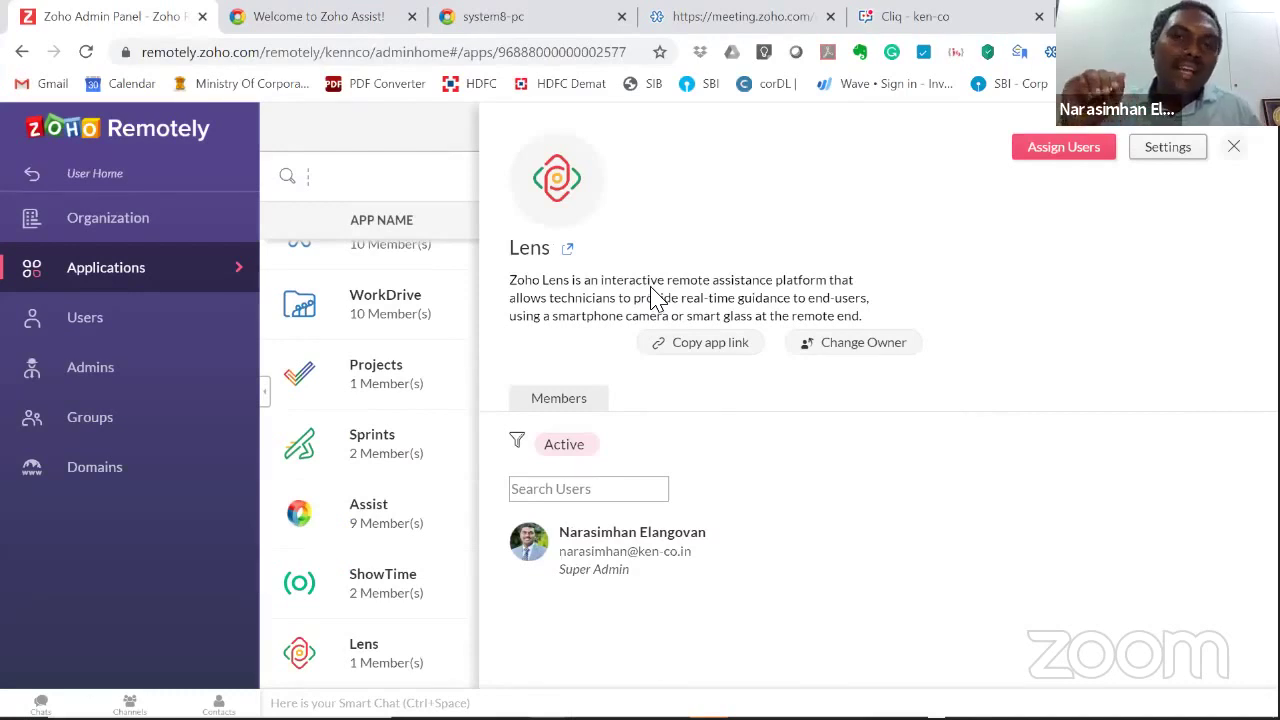
left_click(566, 249)
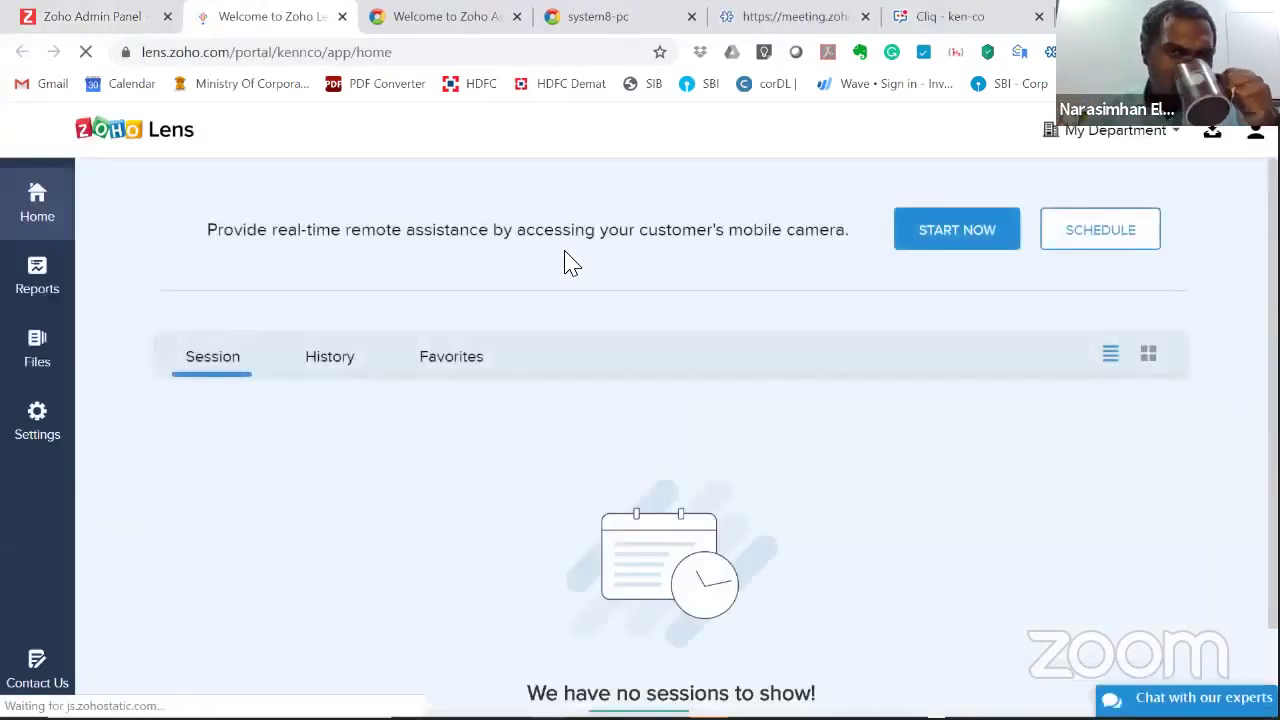
Start an immediate Lens remote assistance session and highlight the session ID on the customer invitation page.
left_click(915, 251)
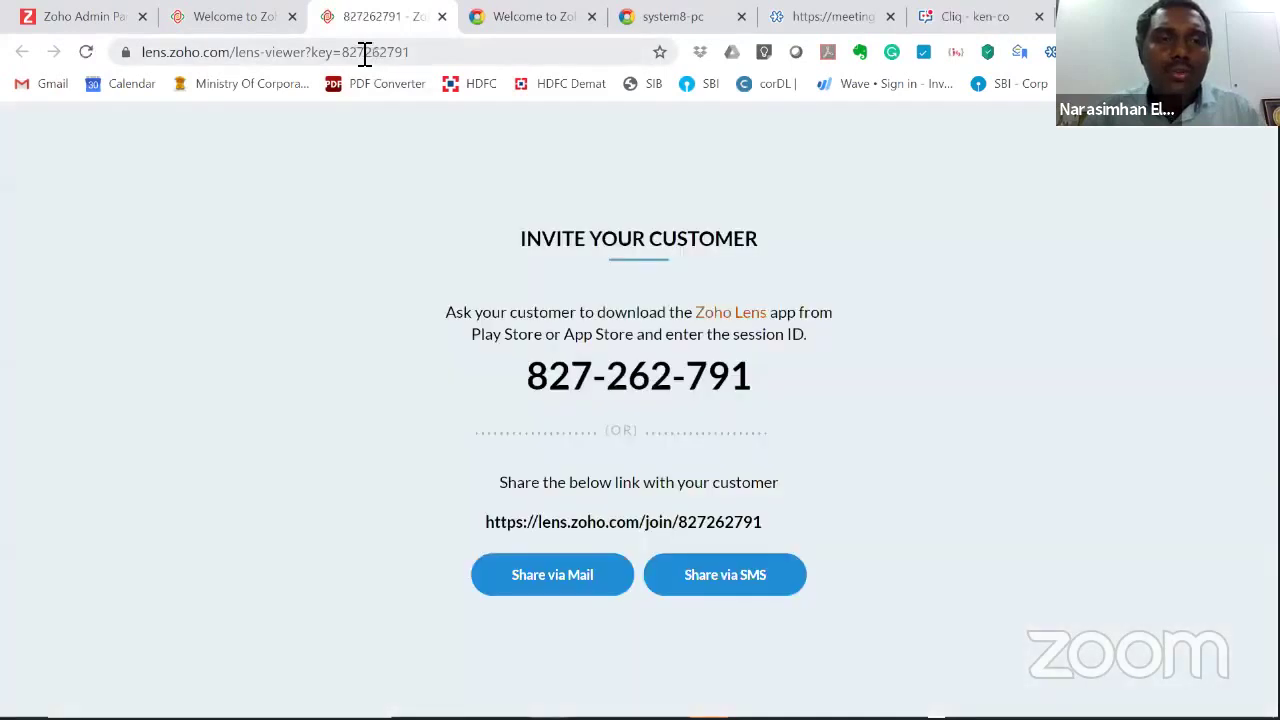
triple_click(758, 405)
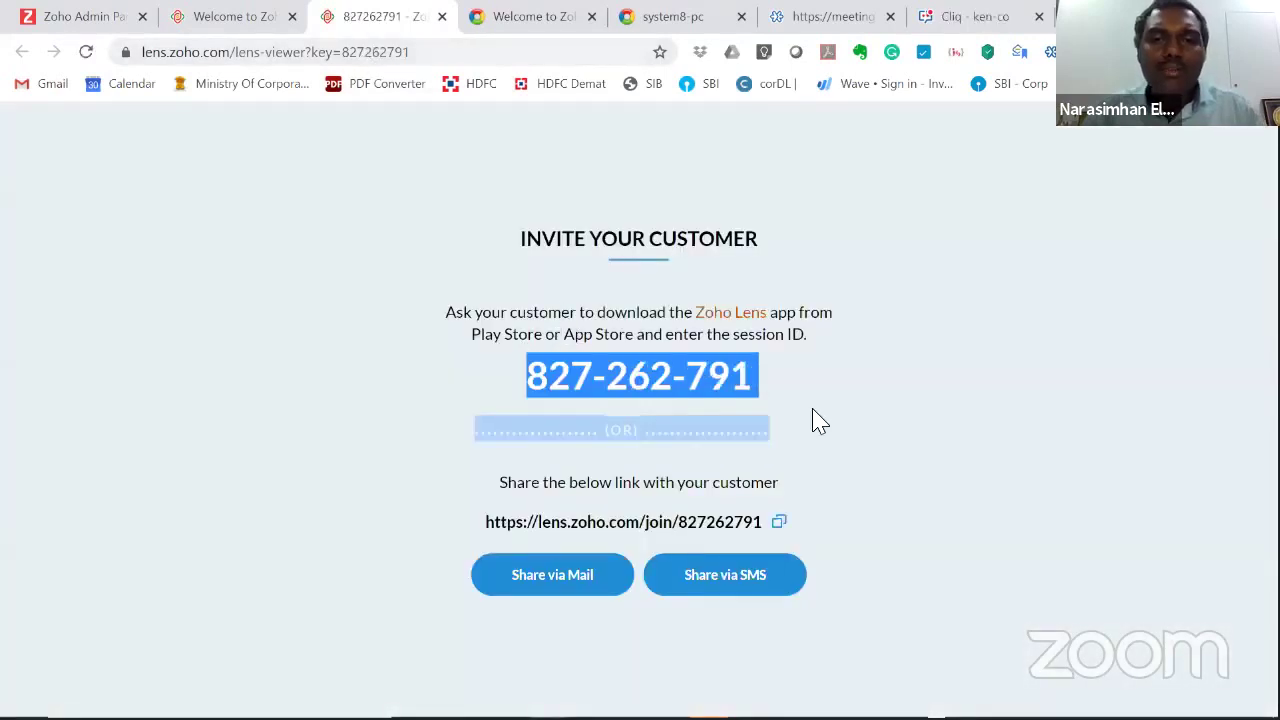
left_click(815, 385)
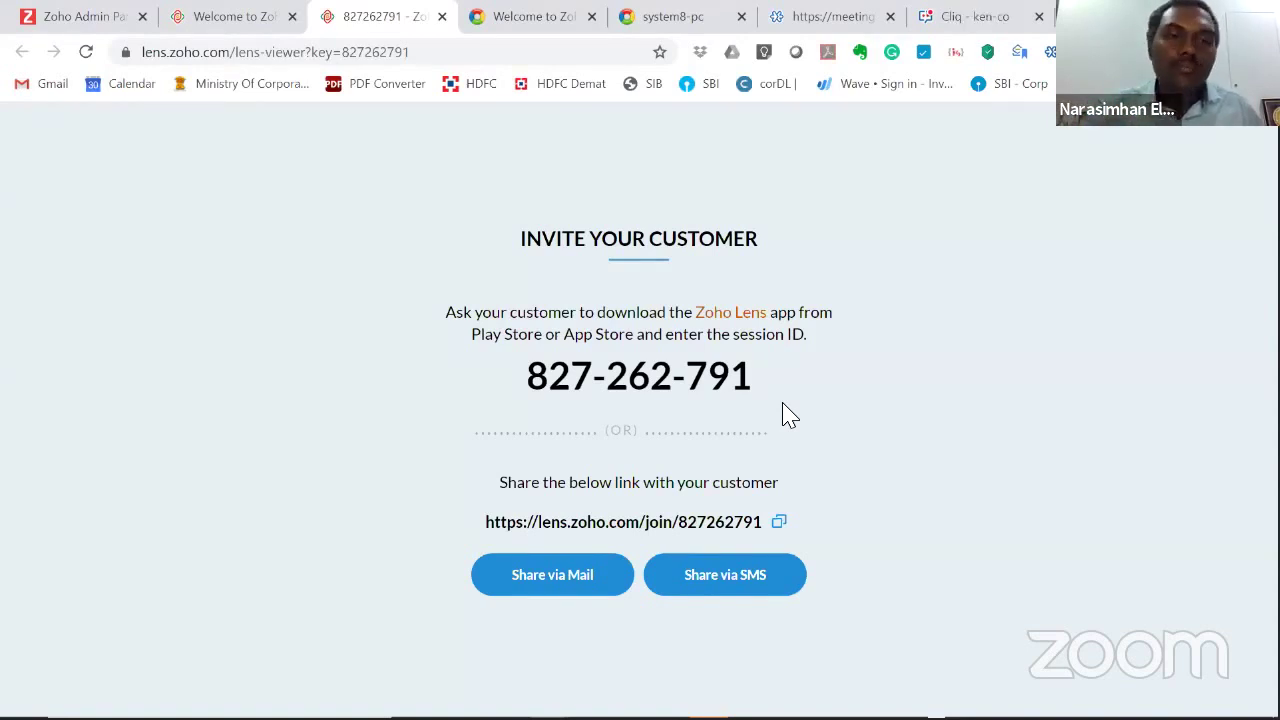
Switch to the slide presentation and advance to the Automation slide.
key("ctrl+Tab")
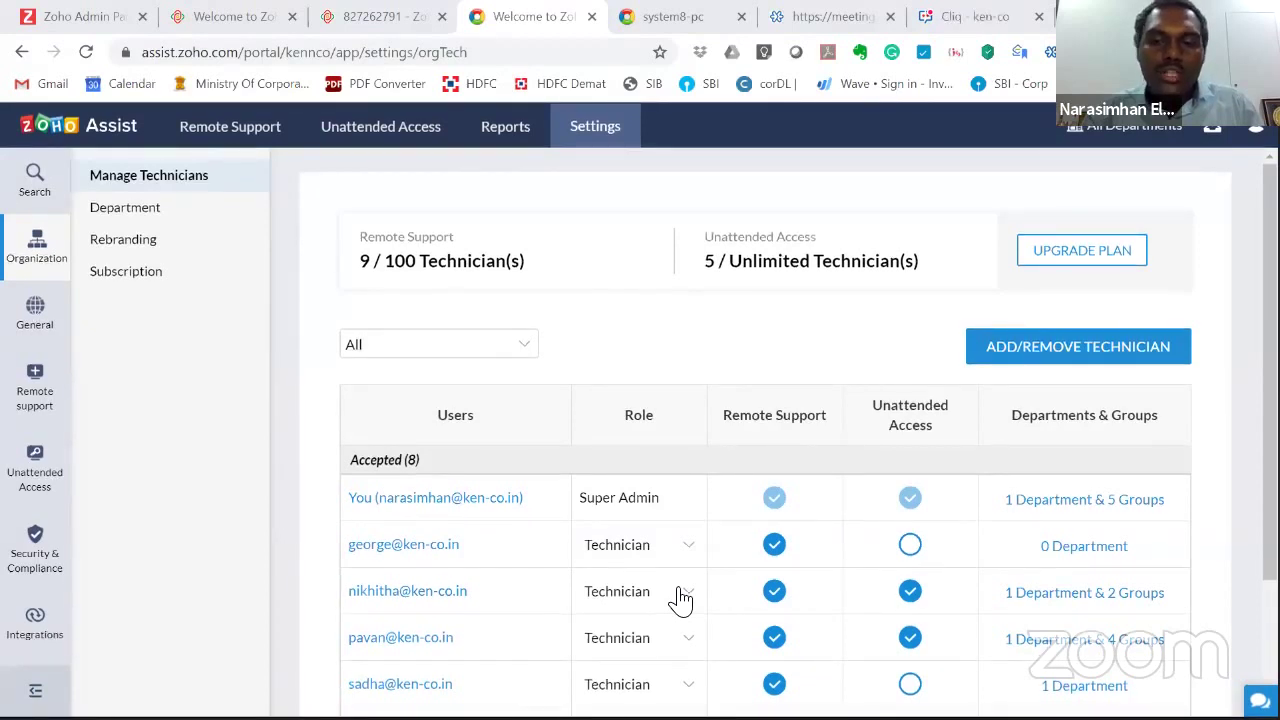
key("alt+Tab")
key("Right")
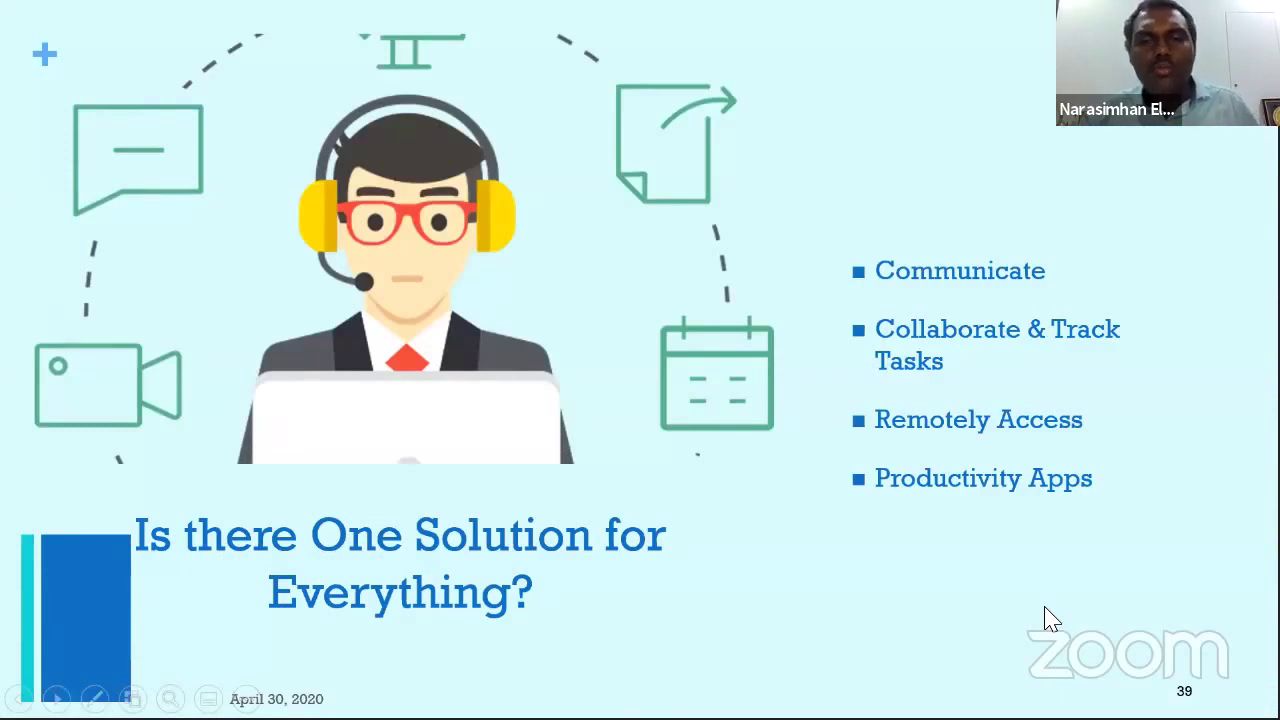
key("Right")
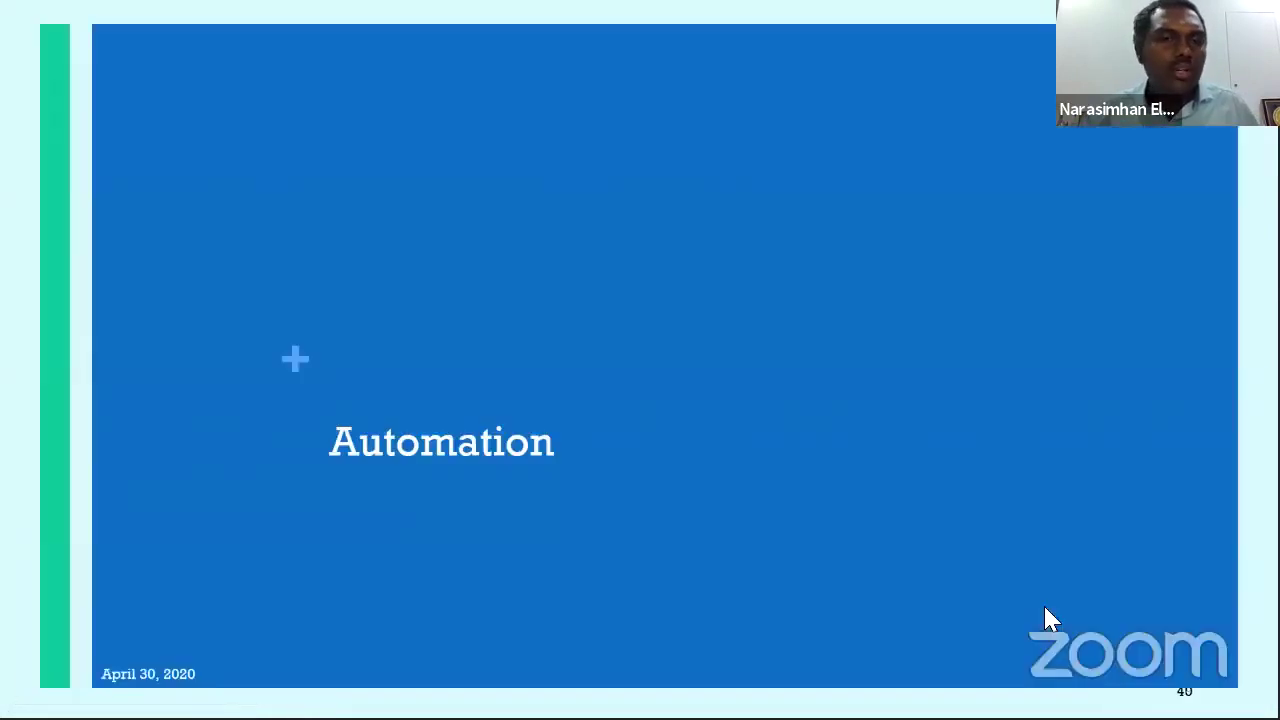